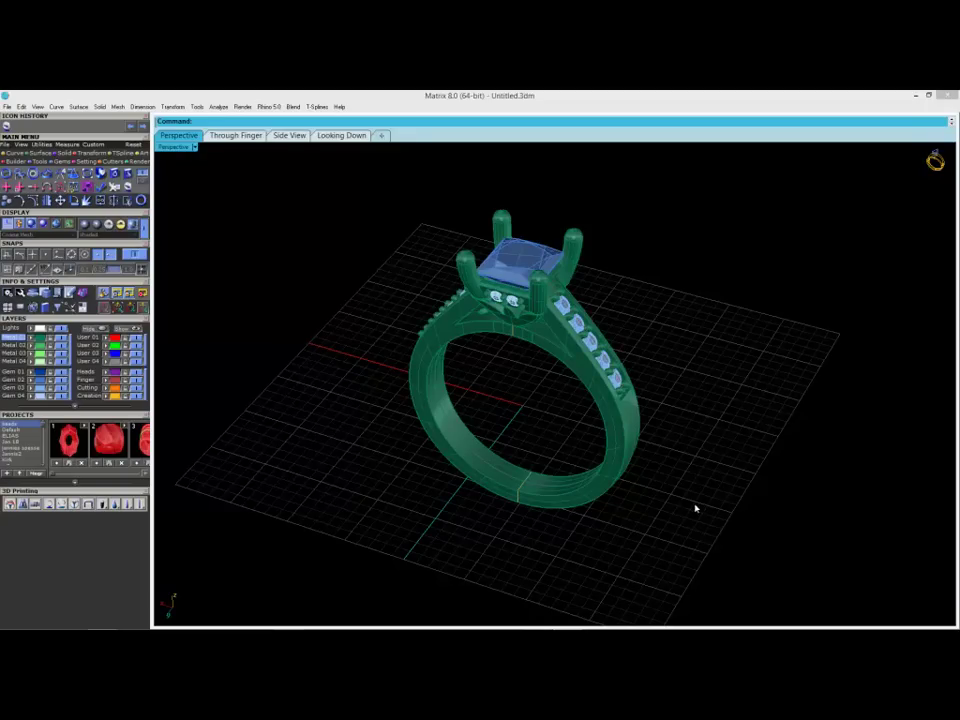
Step: Generate a Ring Support Sprue under the ring's shank: a flared stem on an elliptical base, height 5.61
mouse_move(649, 525)
right_down()
mouse_move(679, 484)
mouse_move(667, 526)
right_up()
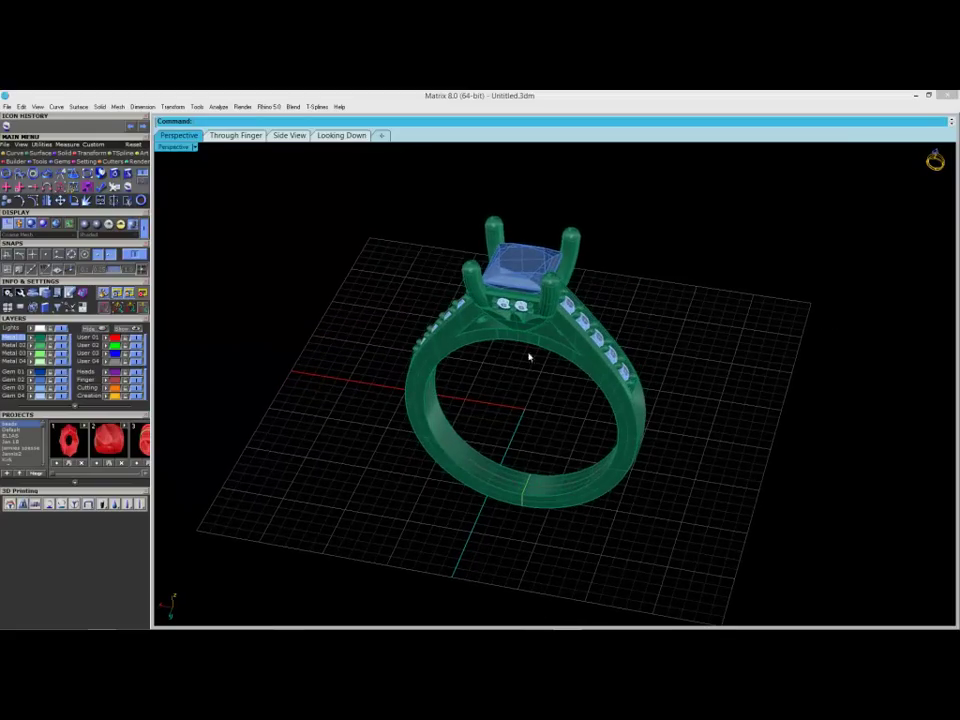
right_drag(527, 356, 503, 430)
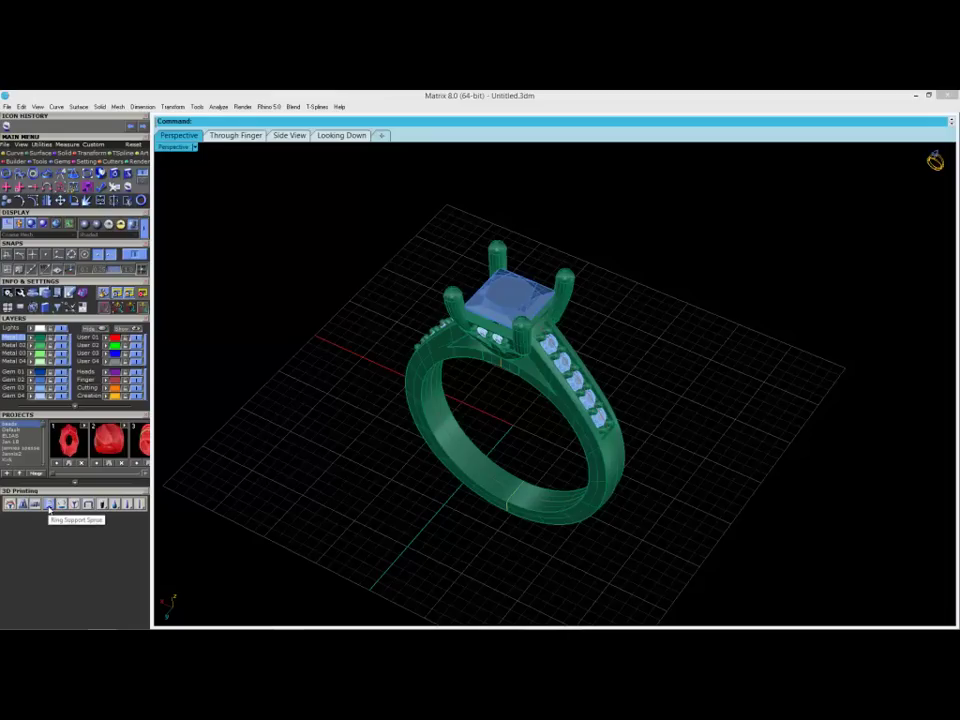
click(48, 507)
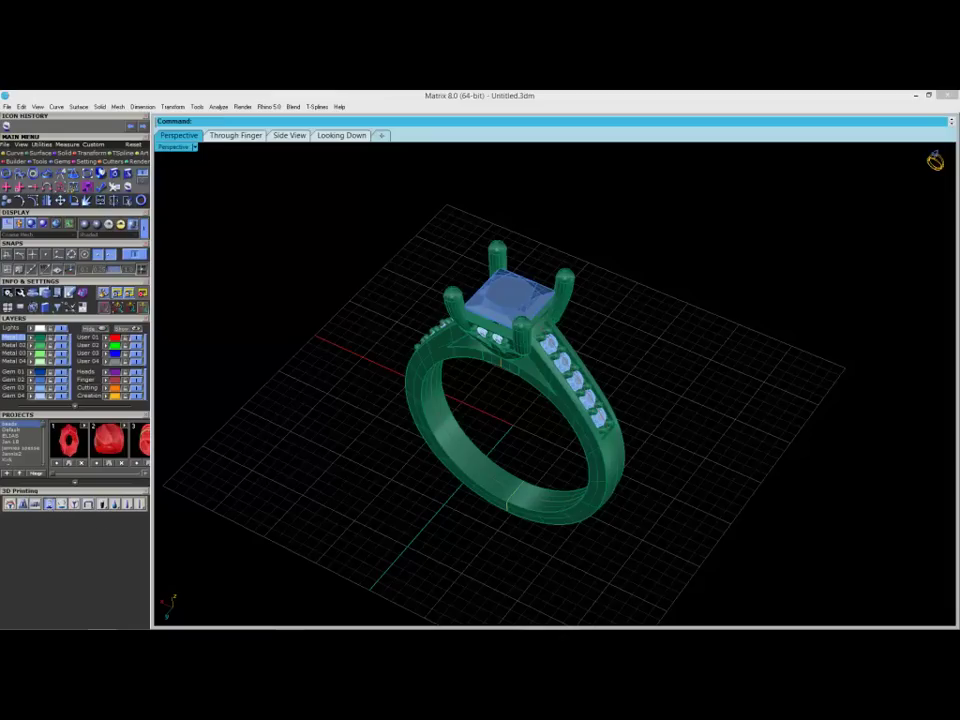
click(547, 517)
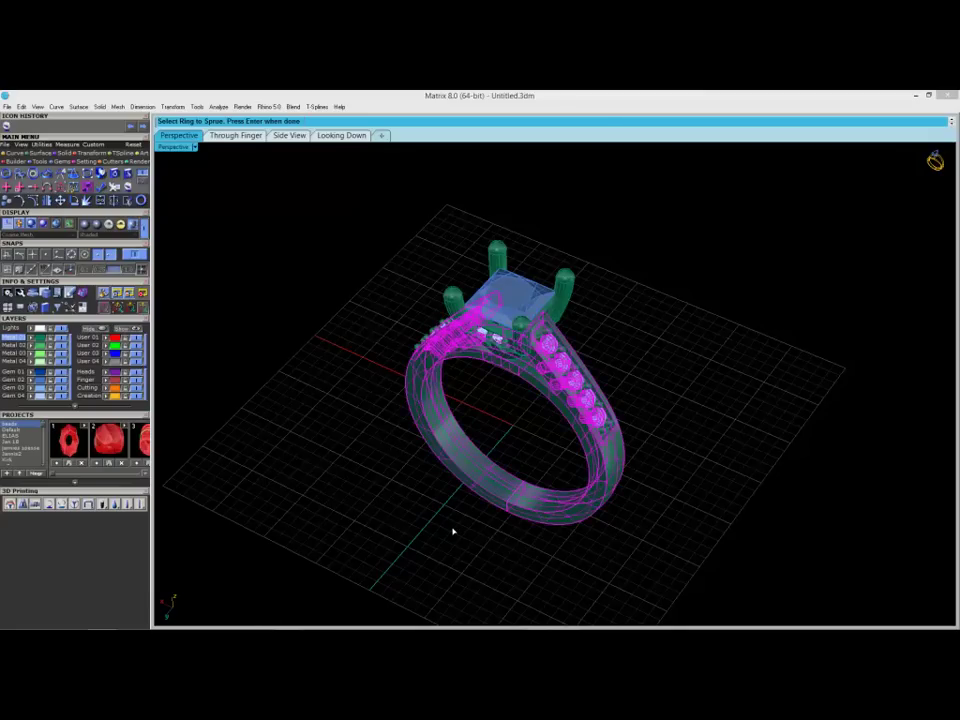
key(Return)
right_drag(475, 547, 485, 521)
right_drag(611, 555, 577, 504)
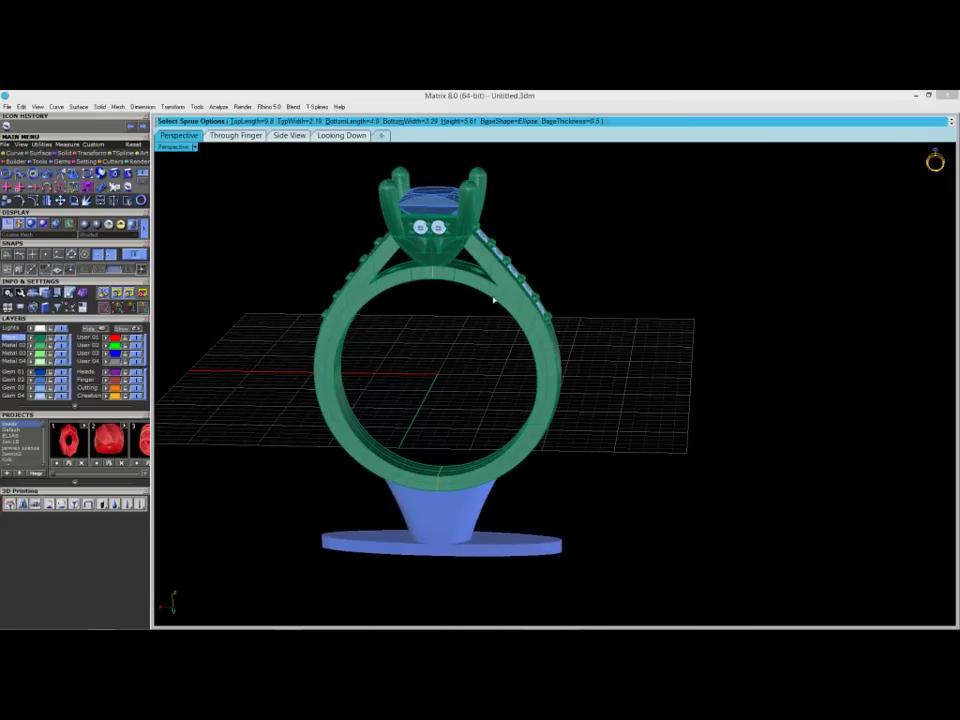
Step: Change the sprue's top length to 11, then to 9
right_drag(465, 397, 439, 413)
scroll(430, 467, up, 2)
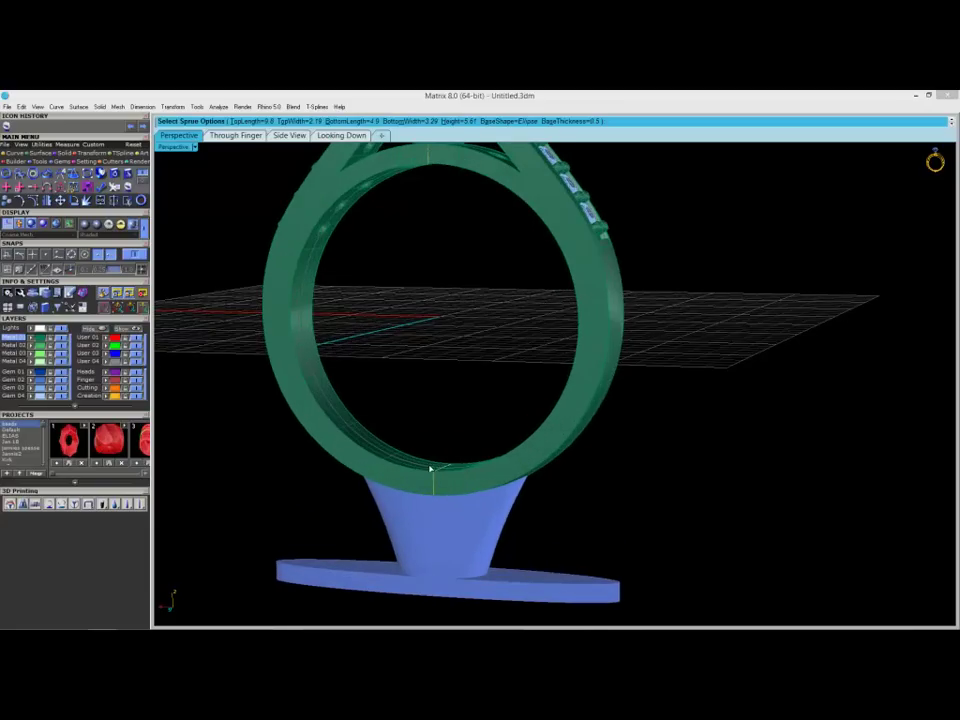
click(255, 122)
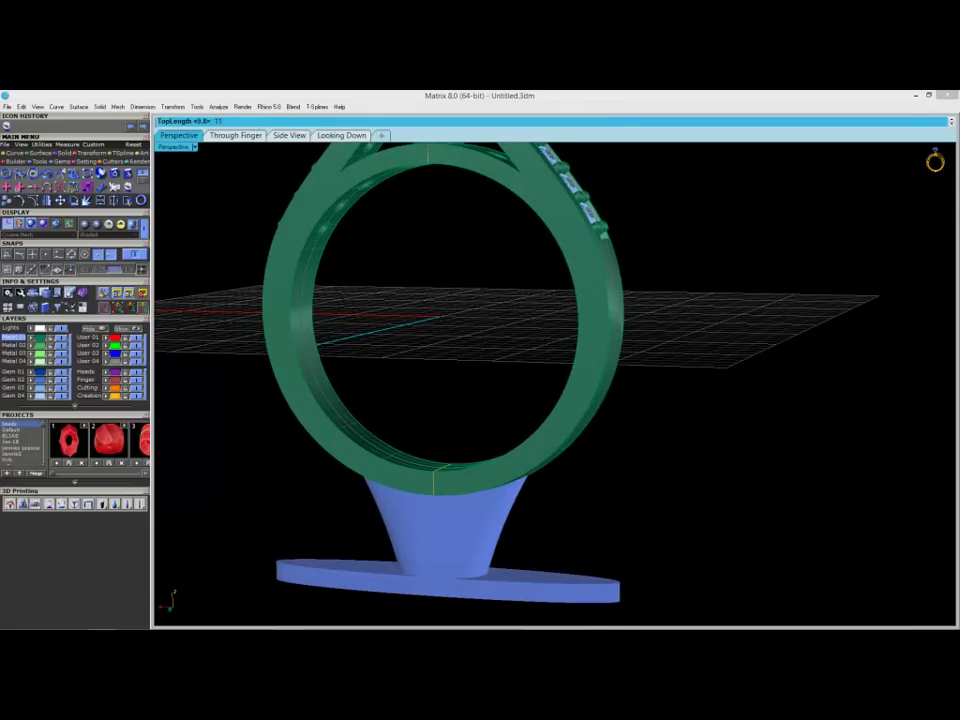
key(Return)
right_drag(506, 465, 590, 466)
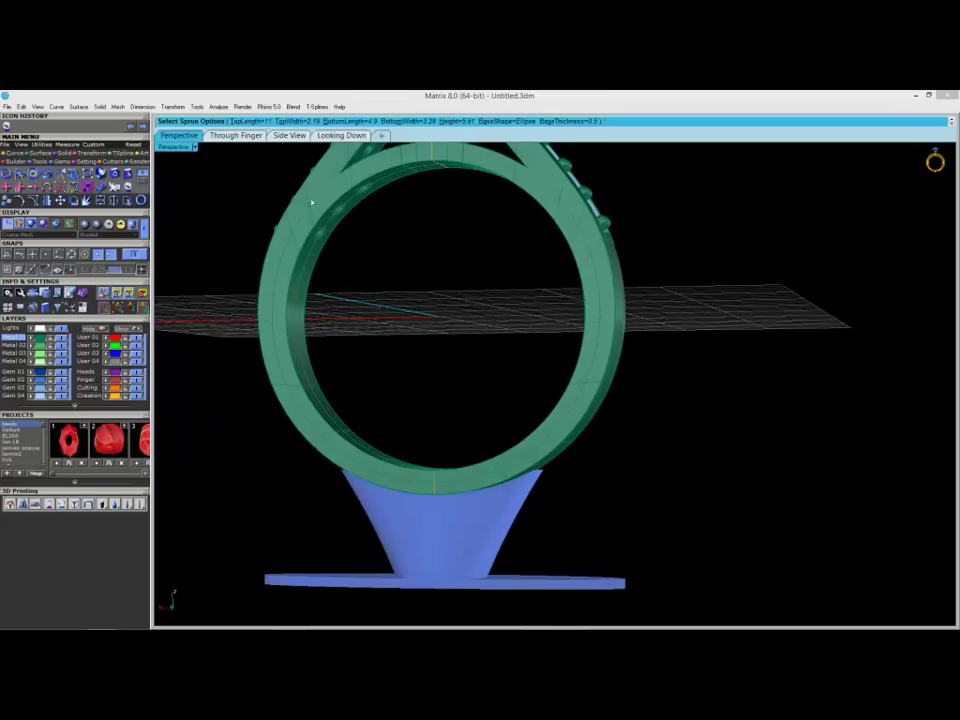
click(267, 122)
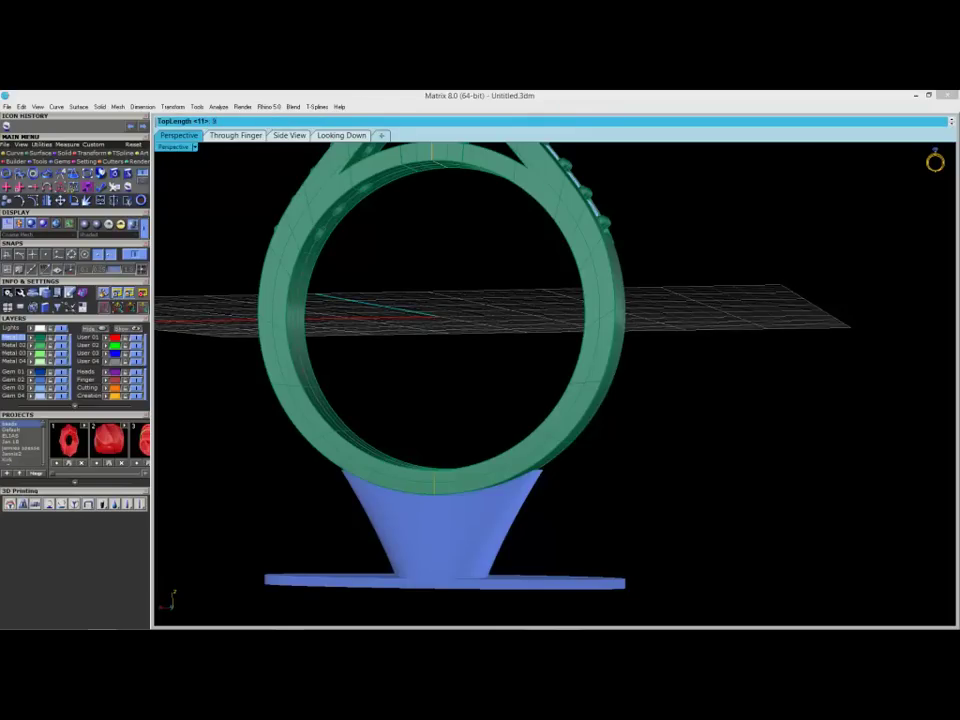
key(Return)
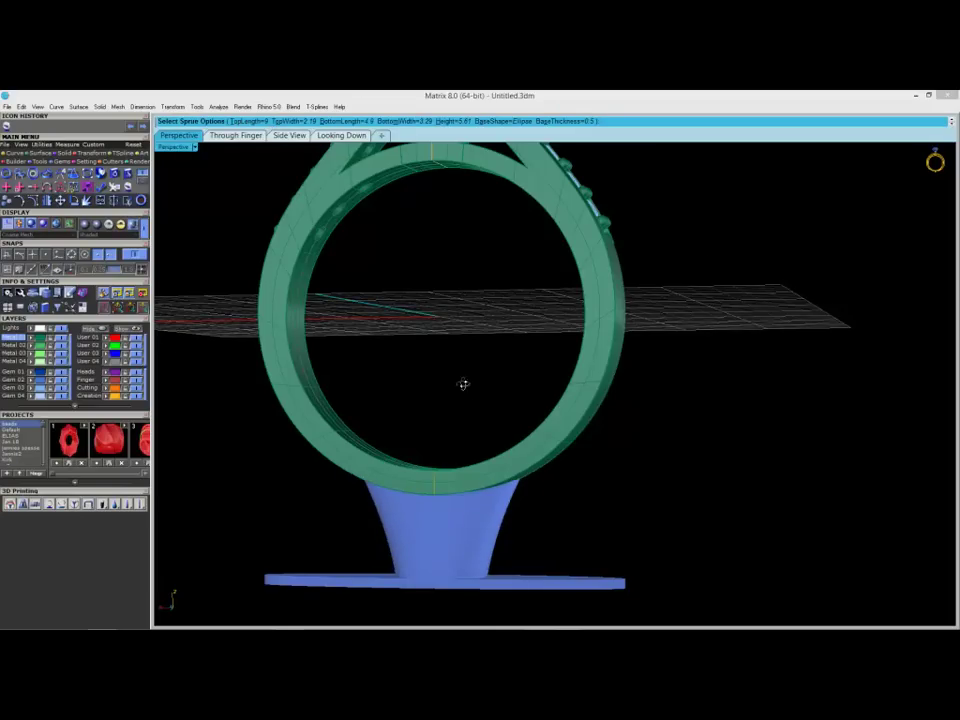
Step: Inspect the sprue with its top length of 9 from several angles
right_drag(463, 383, 531, 450)
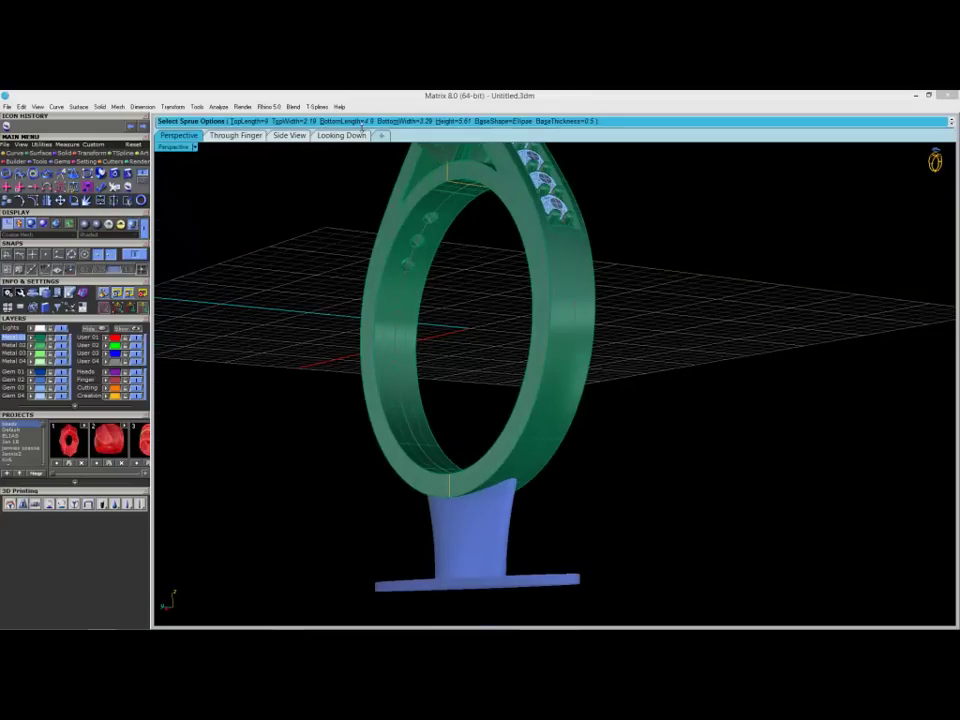
right_drag(459, 228, 610, 398)
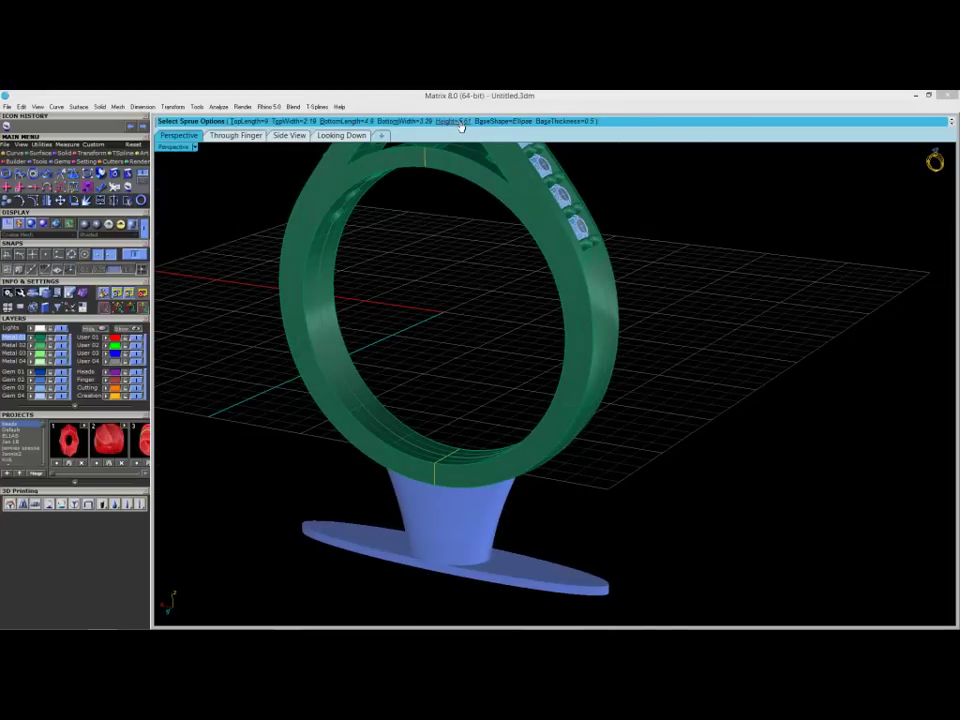
mouse_move(467, 364)
right_down()
mouse_move(484, 366)
mouse_move(491, 332)
mouse_move(475, 408)
mouse_move(470, 360)
right_up()
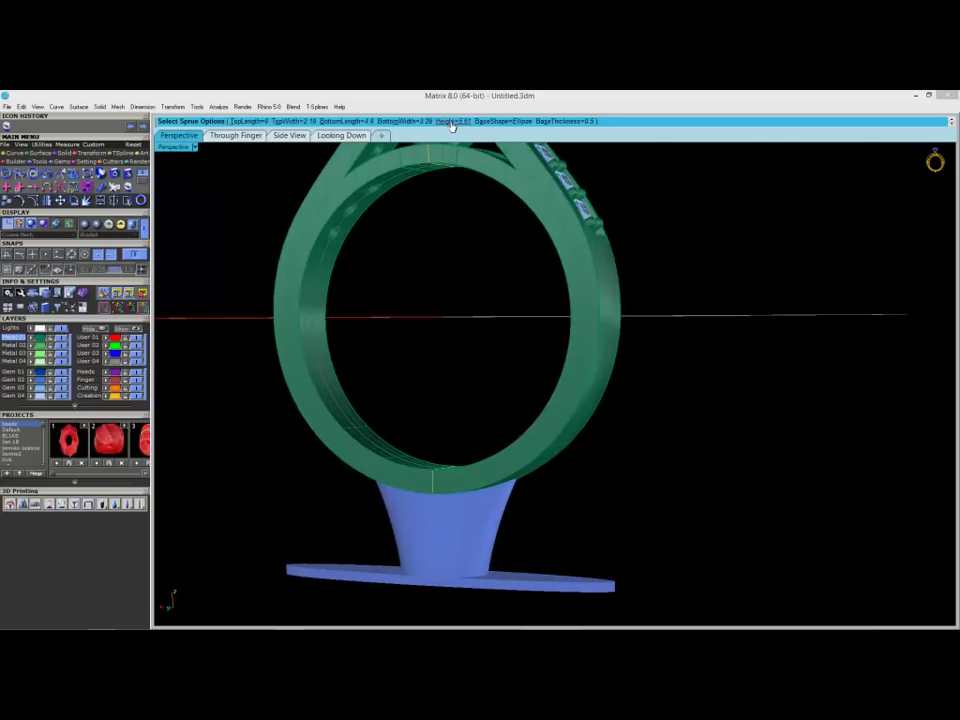
right_drag(465, 444, 453, 521)
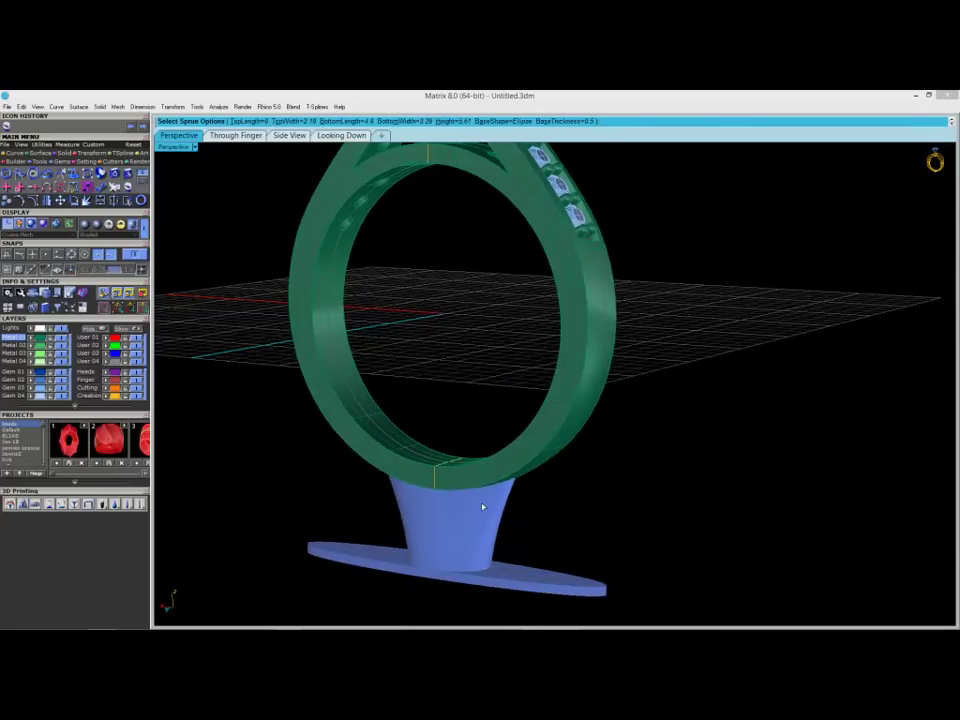
scroll(483, 504, down, 3)
right_drag(521, 514, 473, 519)
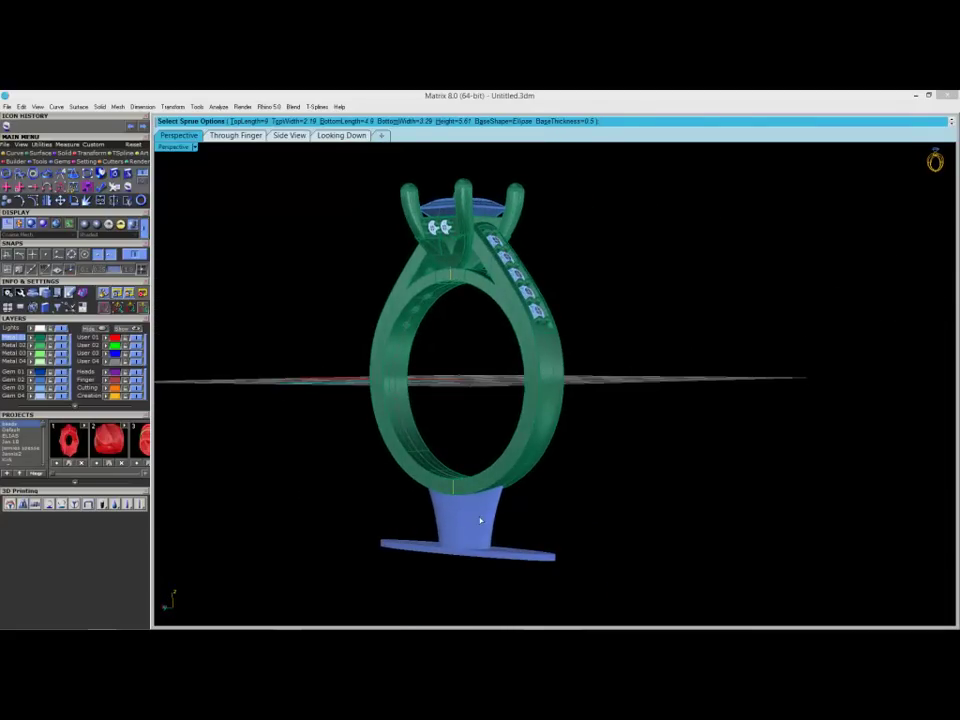
right_drag(536, 509, 527, 537)
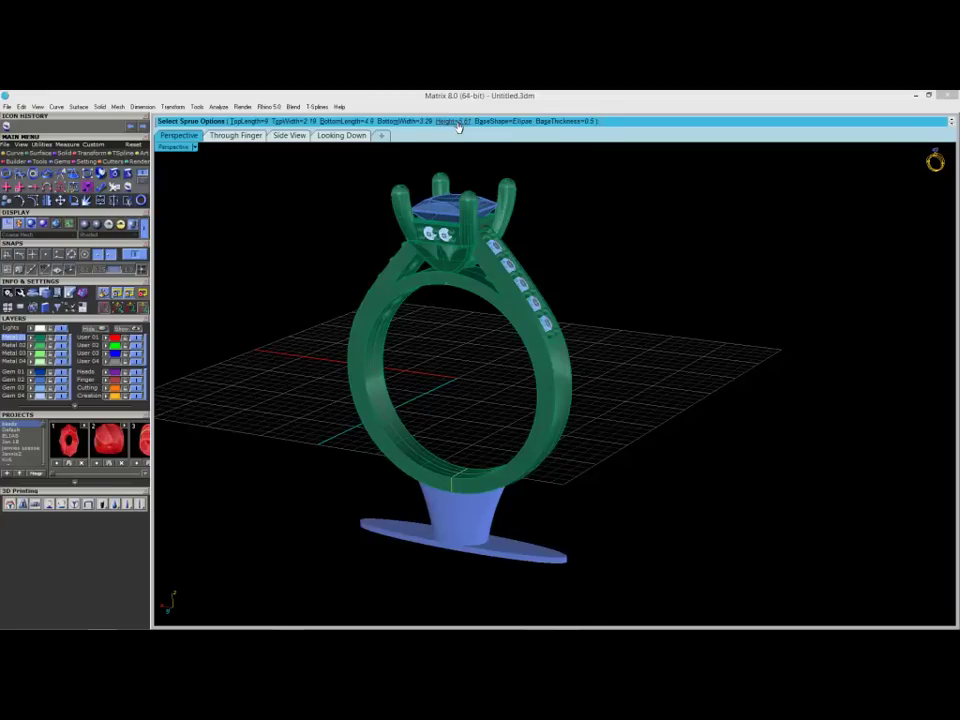
Step: Try a rectangular plate base for the sprue and inspect it from several angles
right_drag(660, 255, 659, 310)
click(512, 121)
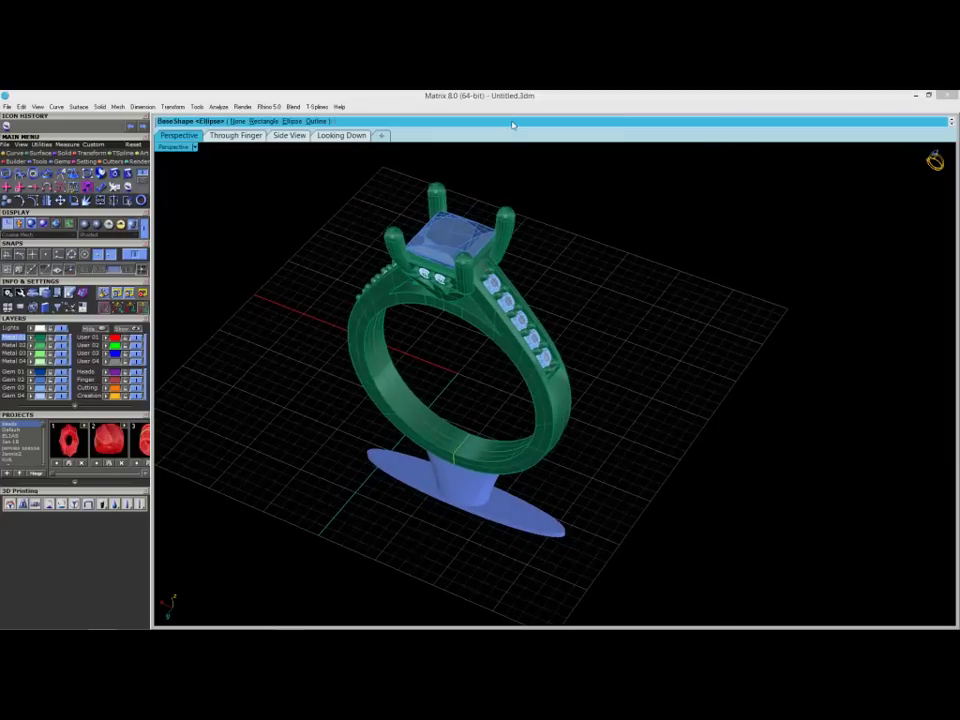
click(264, 121)
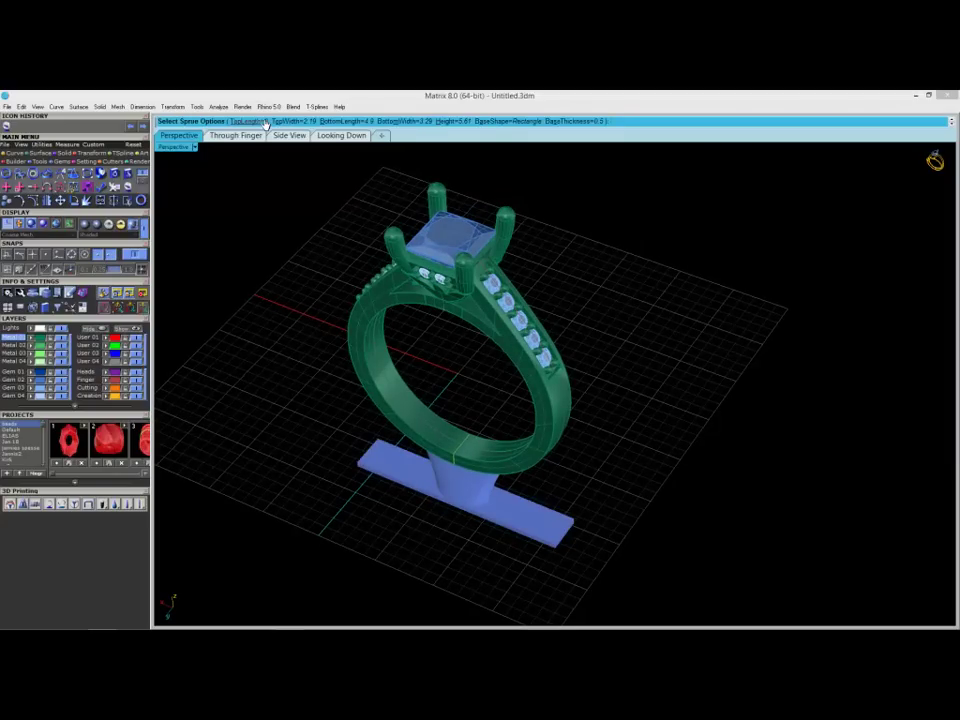
right_drag(523, 471, 538, 532)
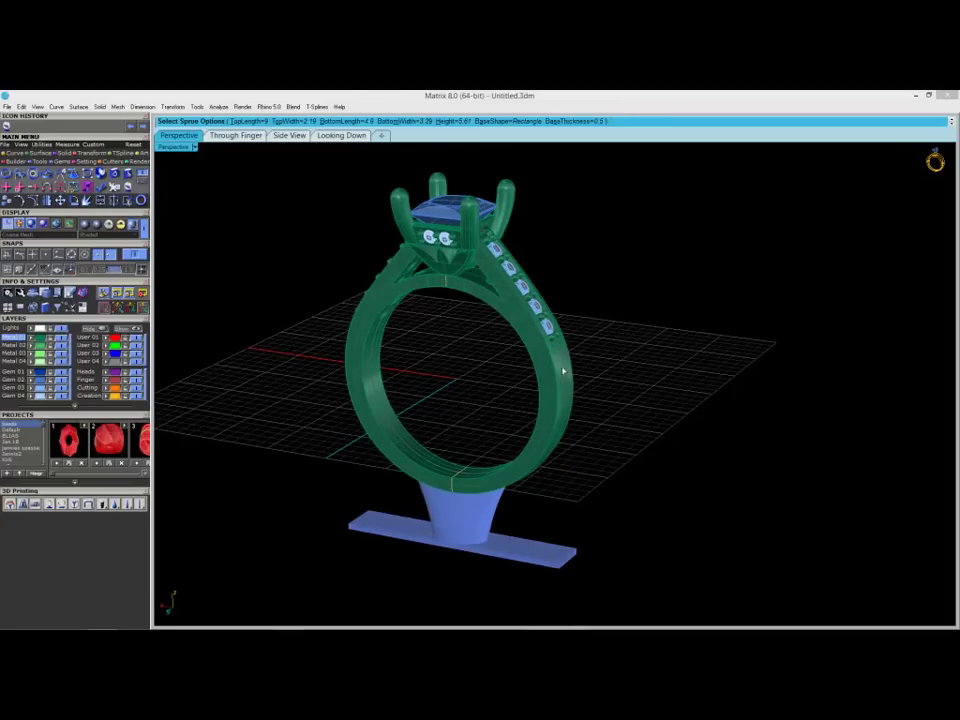
mouse_move(564, 368)
right_down()
mouse_move(579, 390)
mouse_move(551, 381)
right_up()
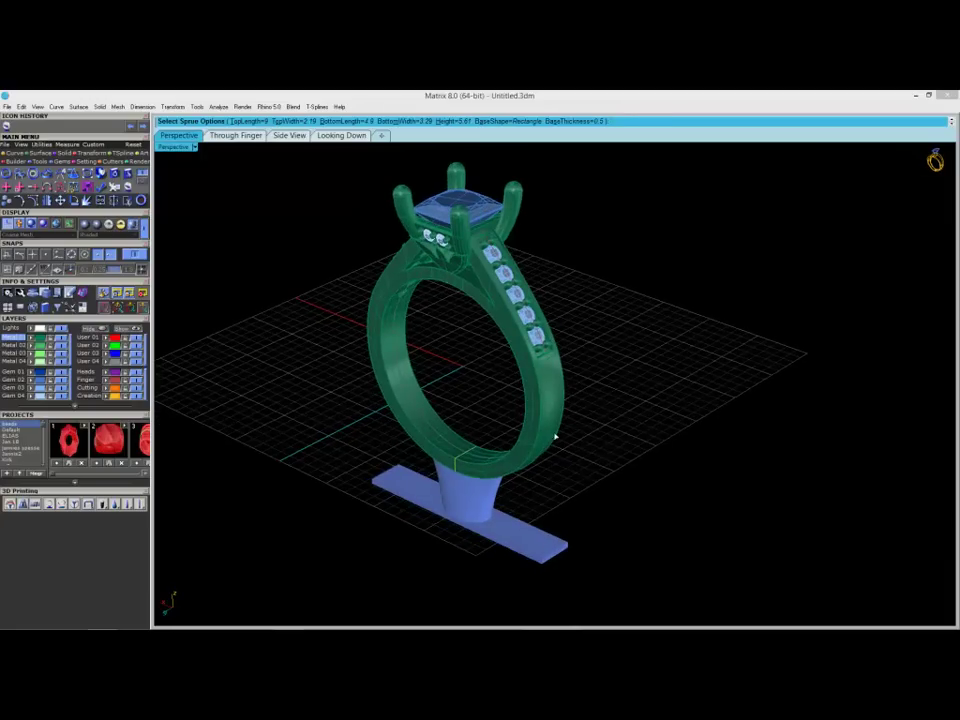
right_drag(565, 453, 560, 425)
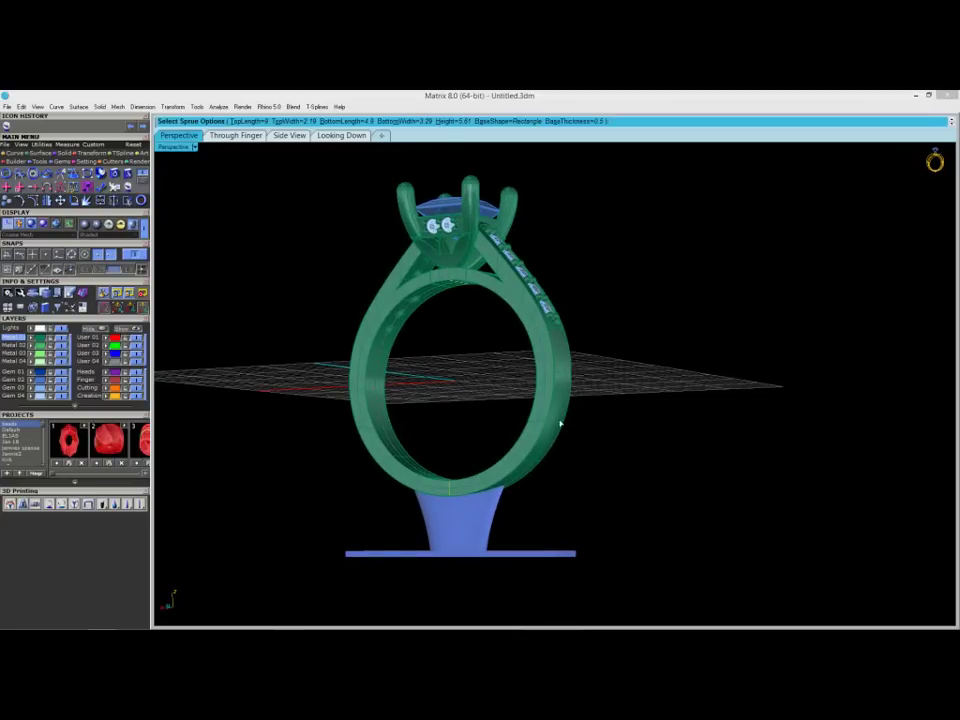
right_drag(550, 509, 524, 535)
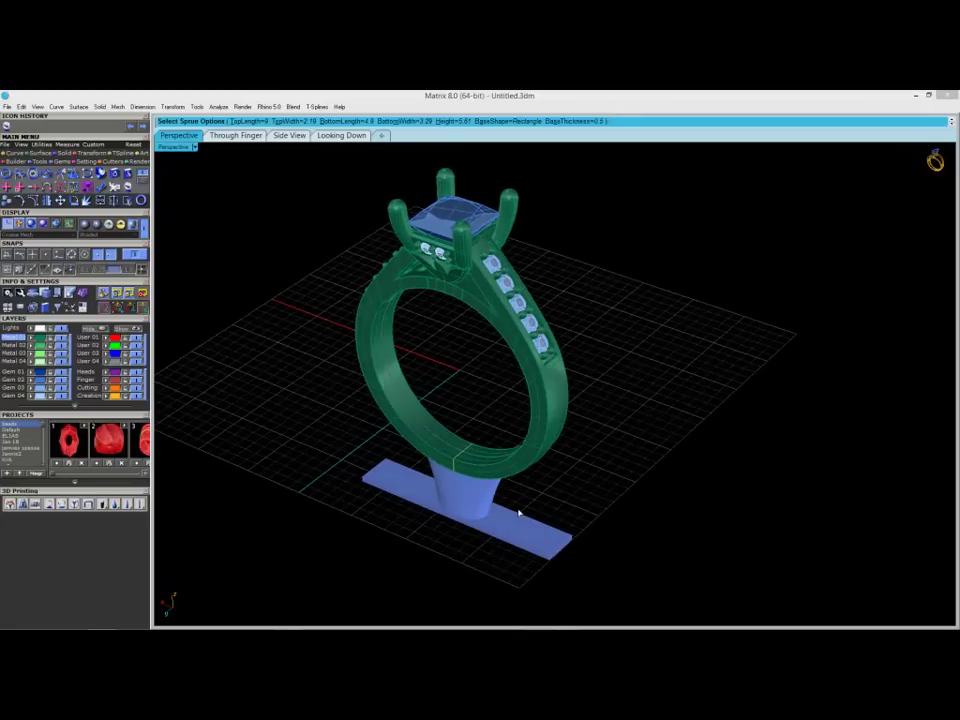
right_drag(570, 463, 534, 519)
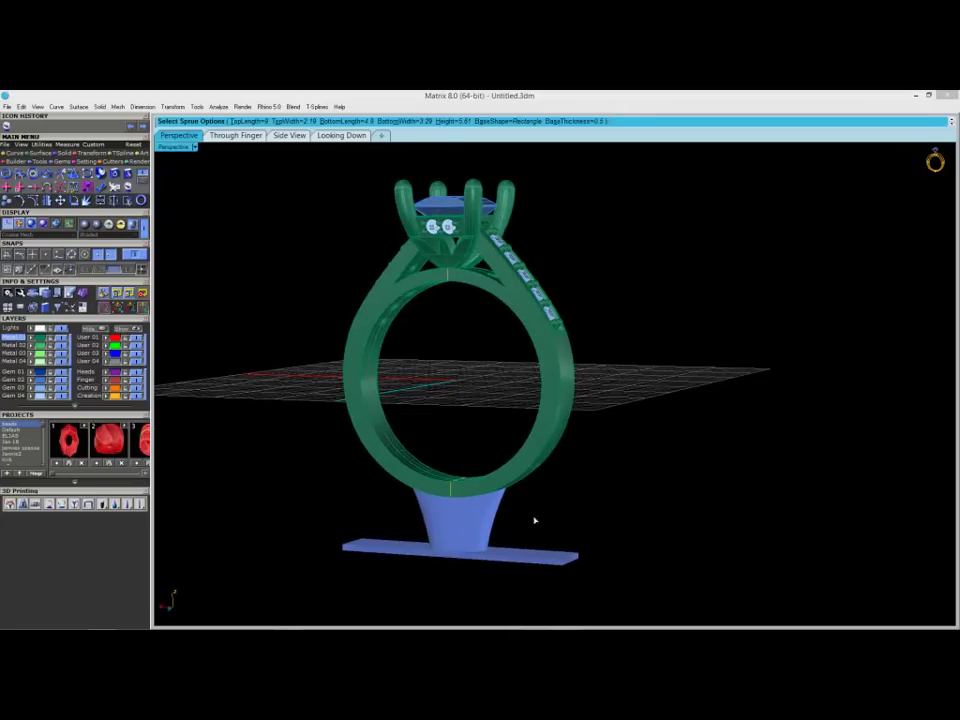
right_drag(588, 409, 576, 431)
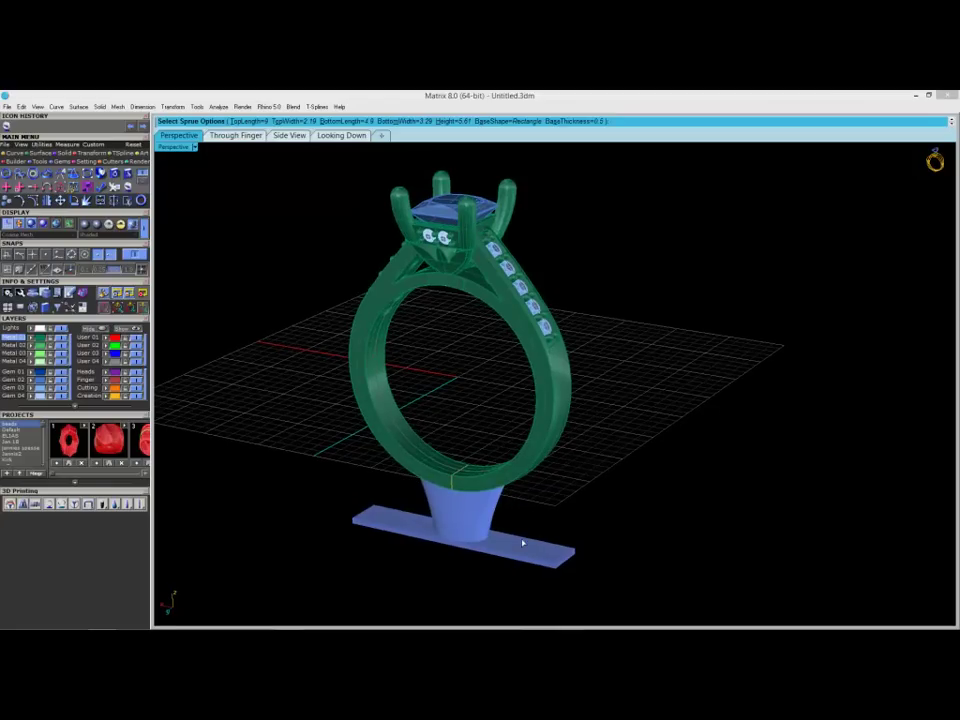
Step: Set the sprue's base shape to Outline, a long flat bar, and inspect it
click(489, 121)
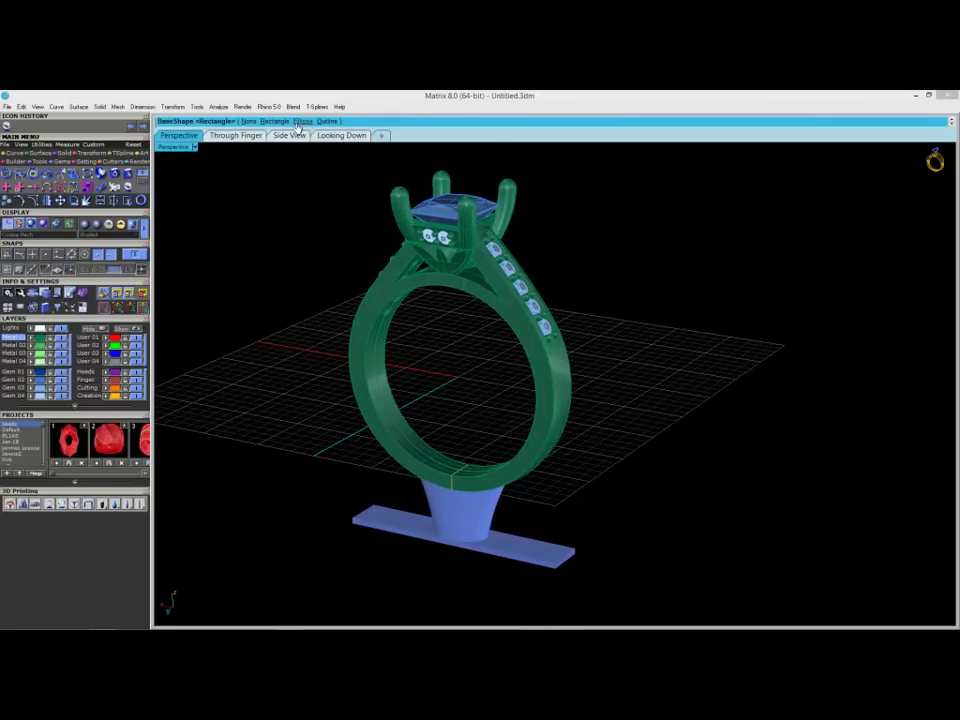
click(326, 121)
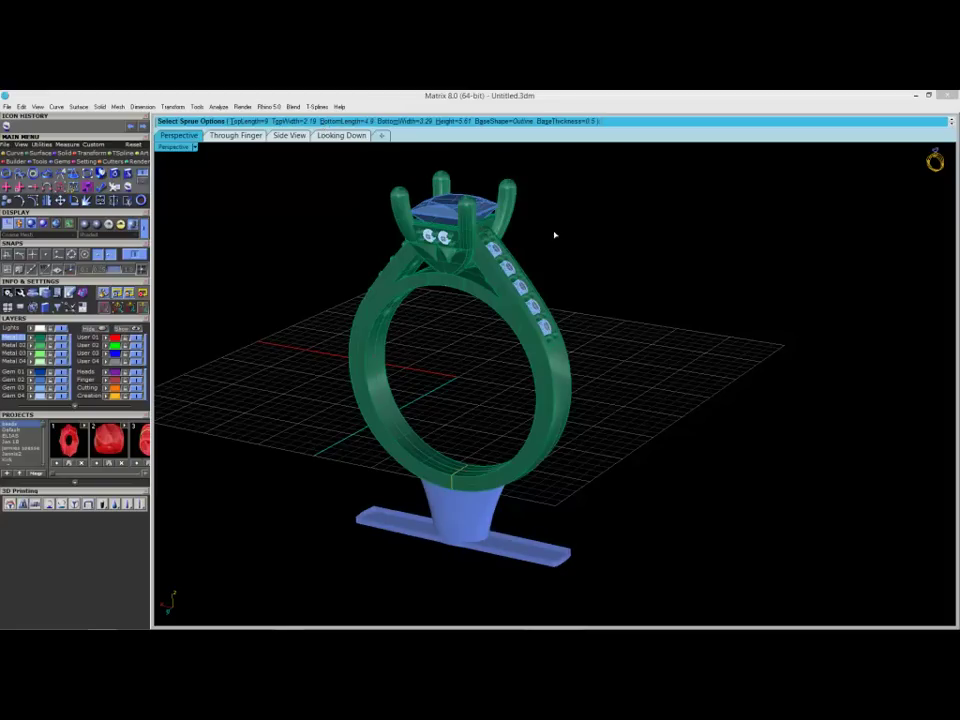
click(495, 121)
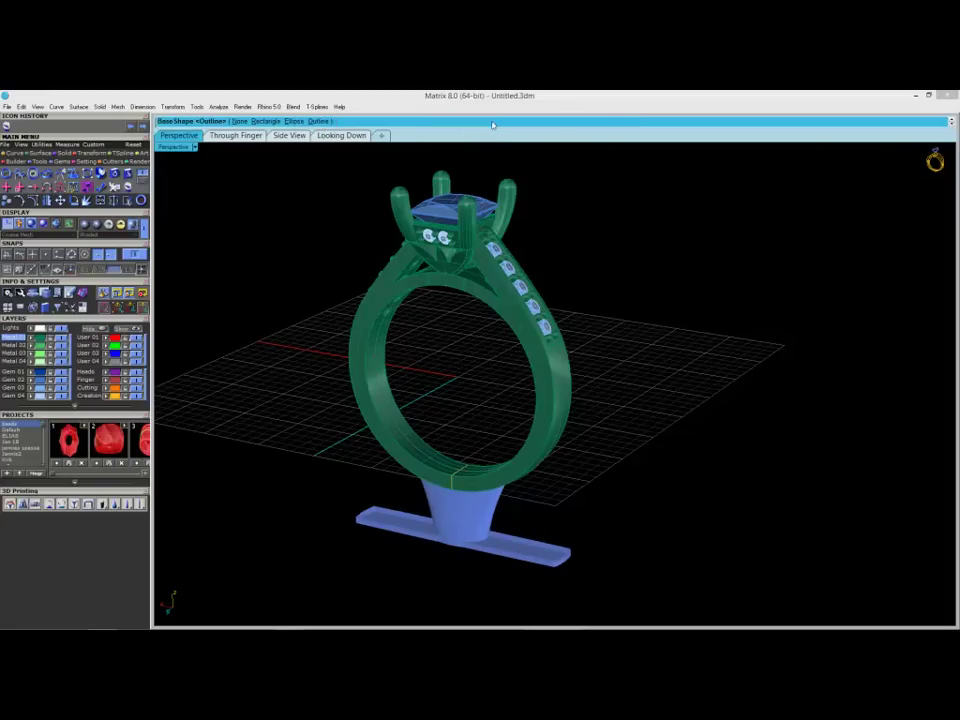
click(317, 122)
right_drag(566, 309, 574, 407)
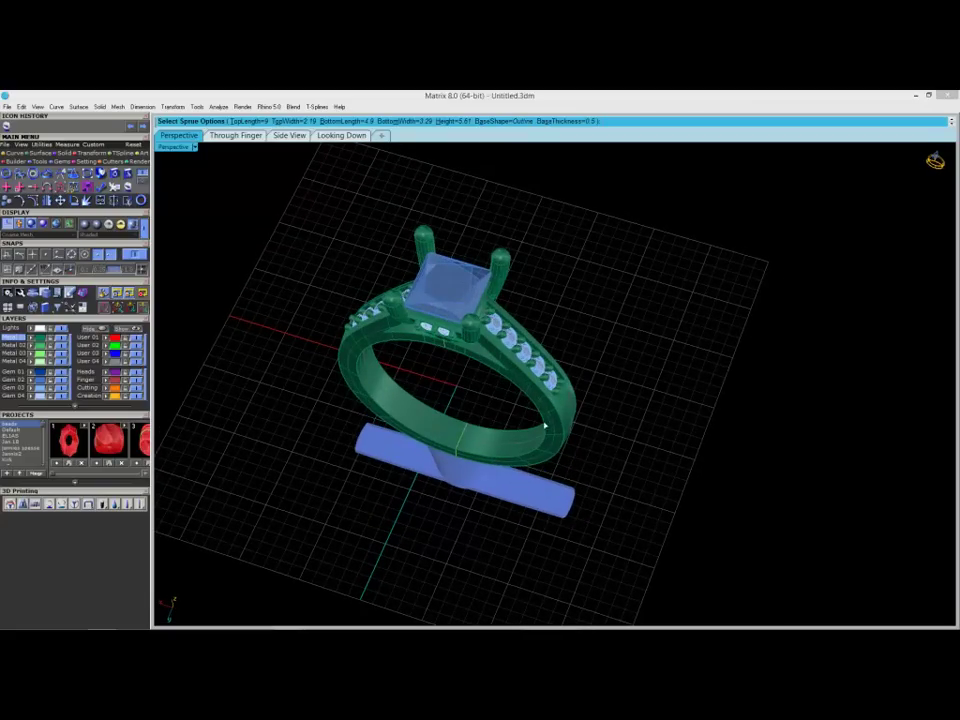
right_drag(592, 458, 598, 377)
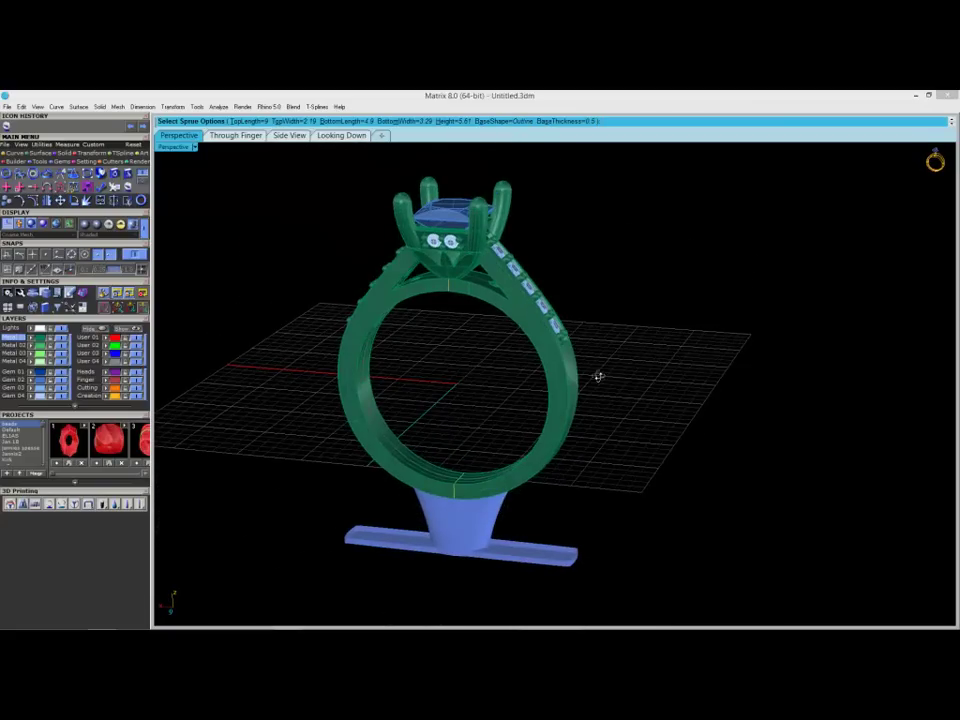
right_drag(582, 470, 559, 543)
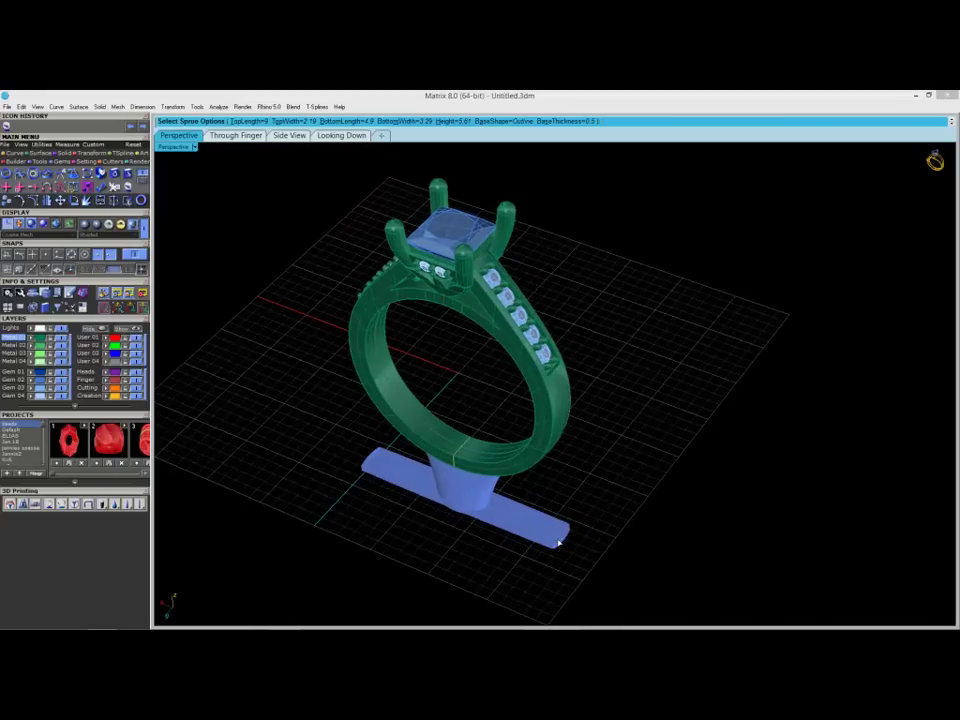
right_drag(587, 472, 606, 474)
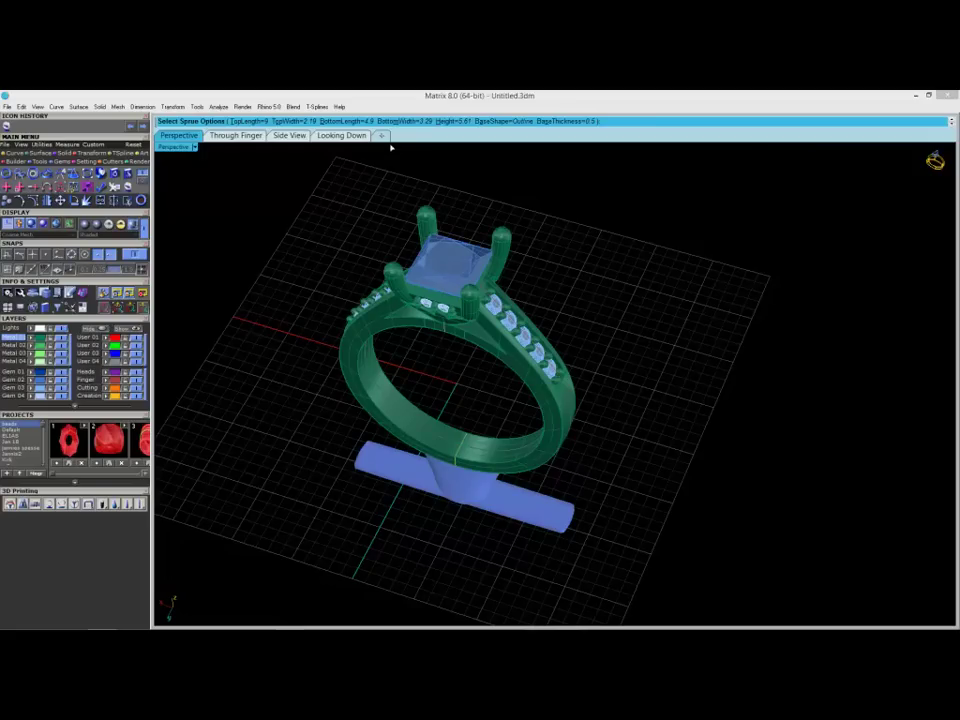
Step: Set the sprue base shape to None and finalize it as a solid flared stem
click(502, 121)
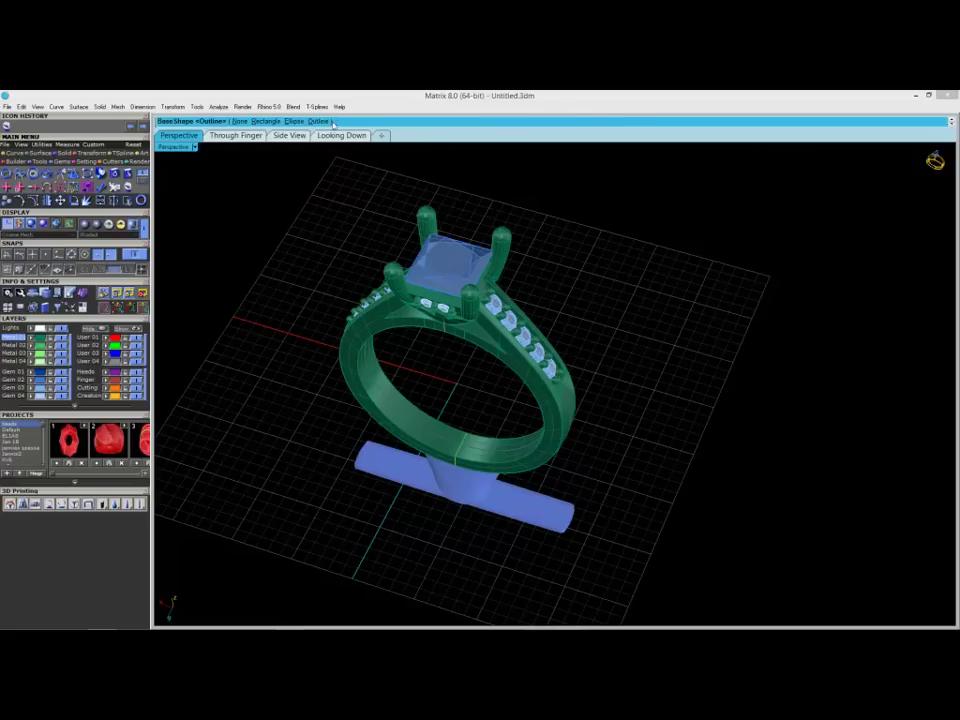
click(240, 121)
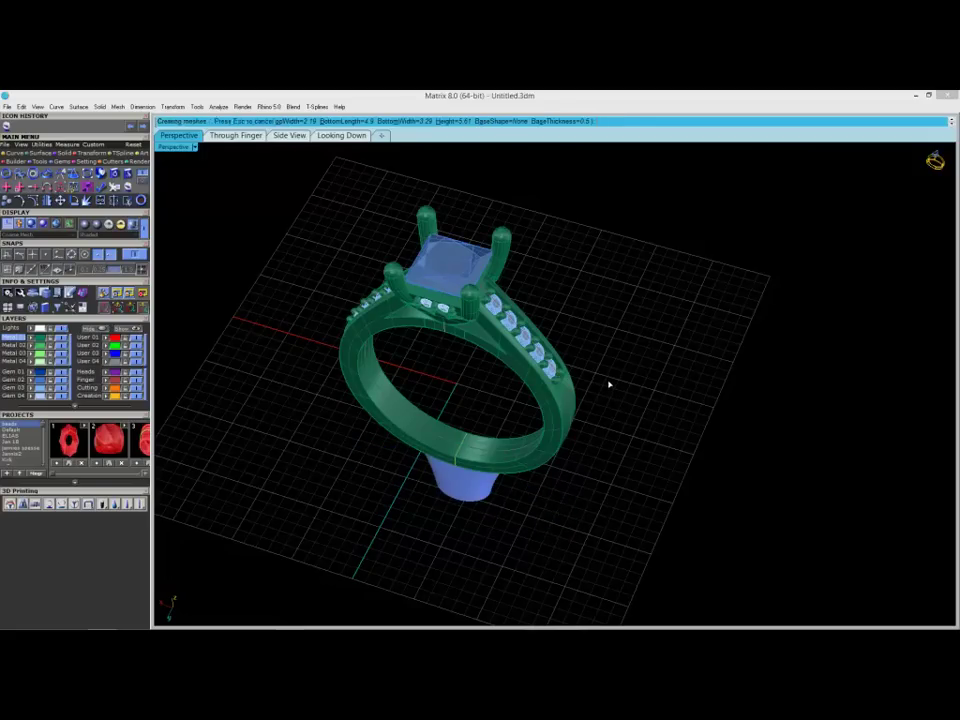
key(Return)
right_drag(583, 489, 632, 495)
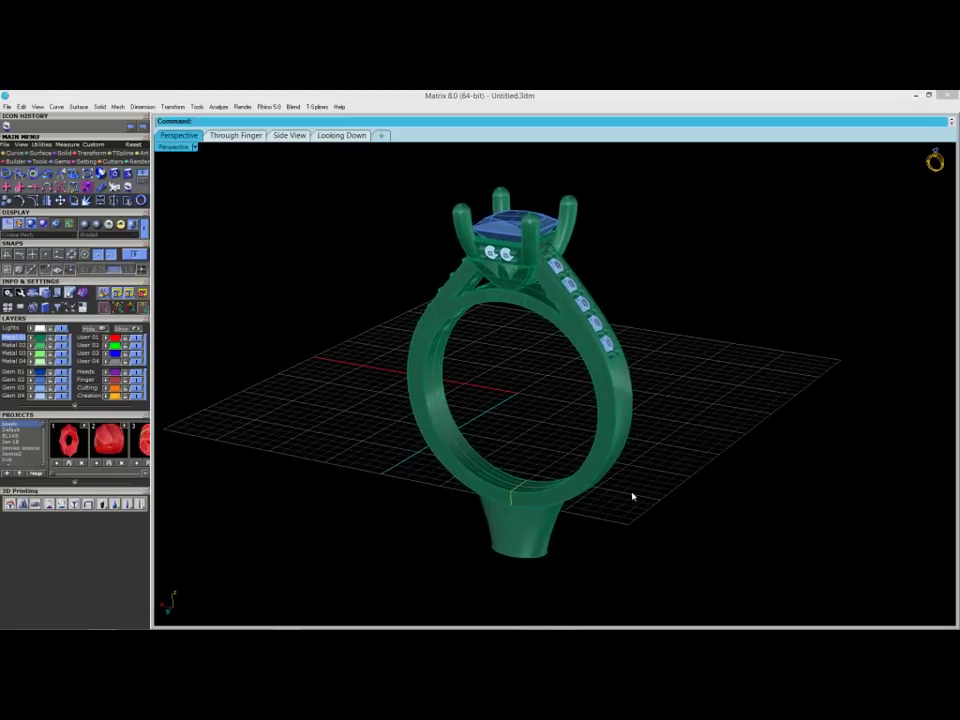
right_drag(534, 516, 568, 515)
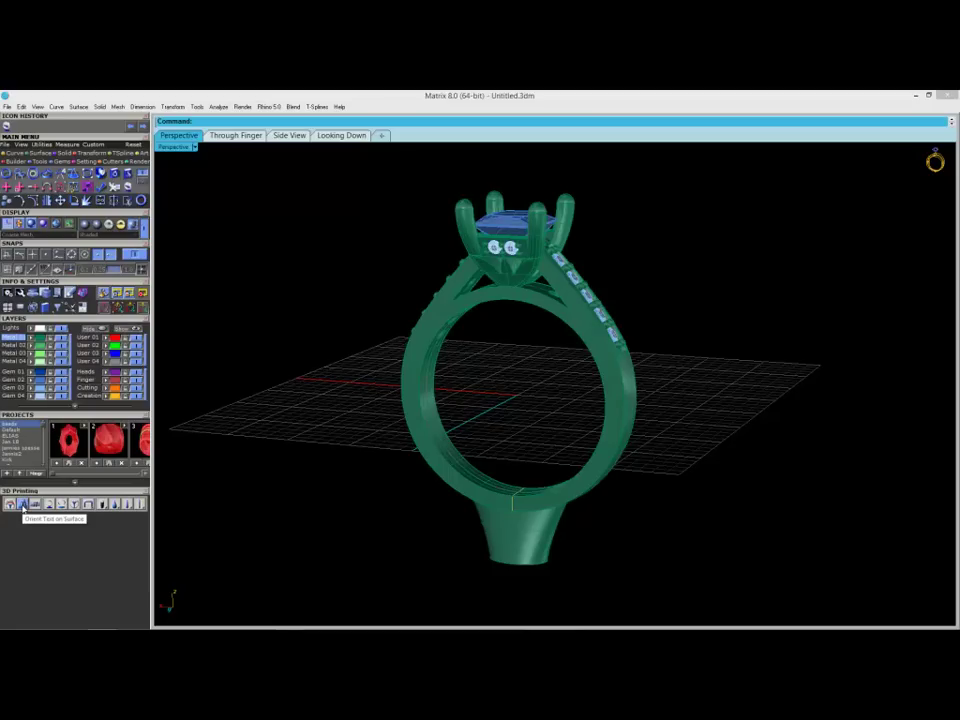
Step: Place the text 1234 upright on the sprue's surface with Rotate set to Off
click(22, 504)
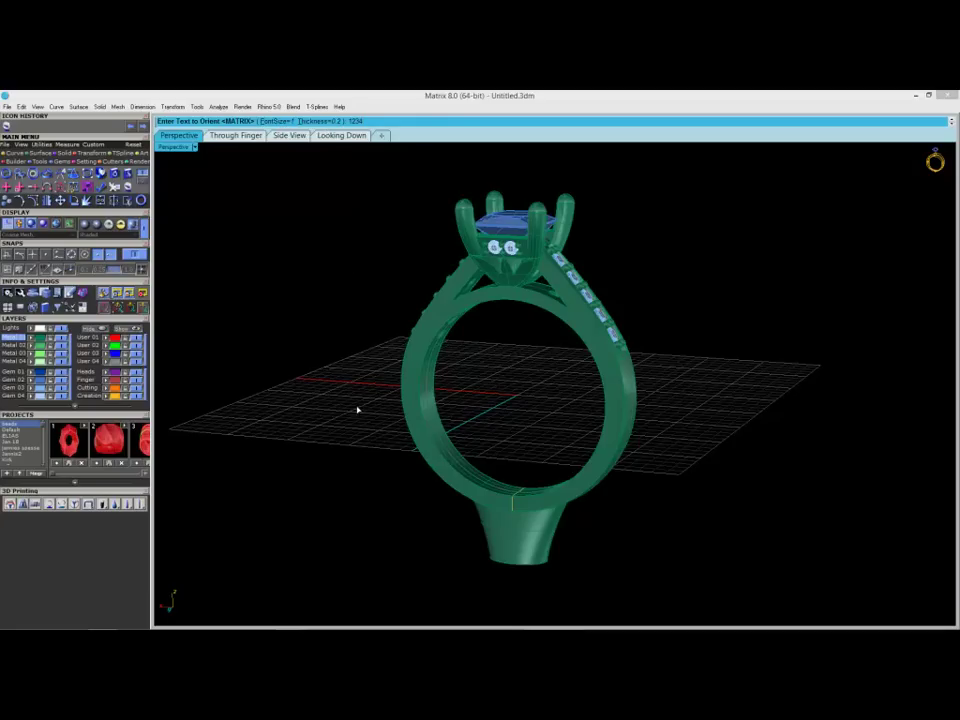
key(Return)
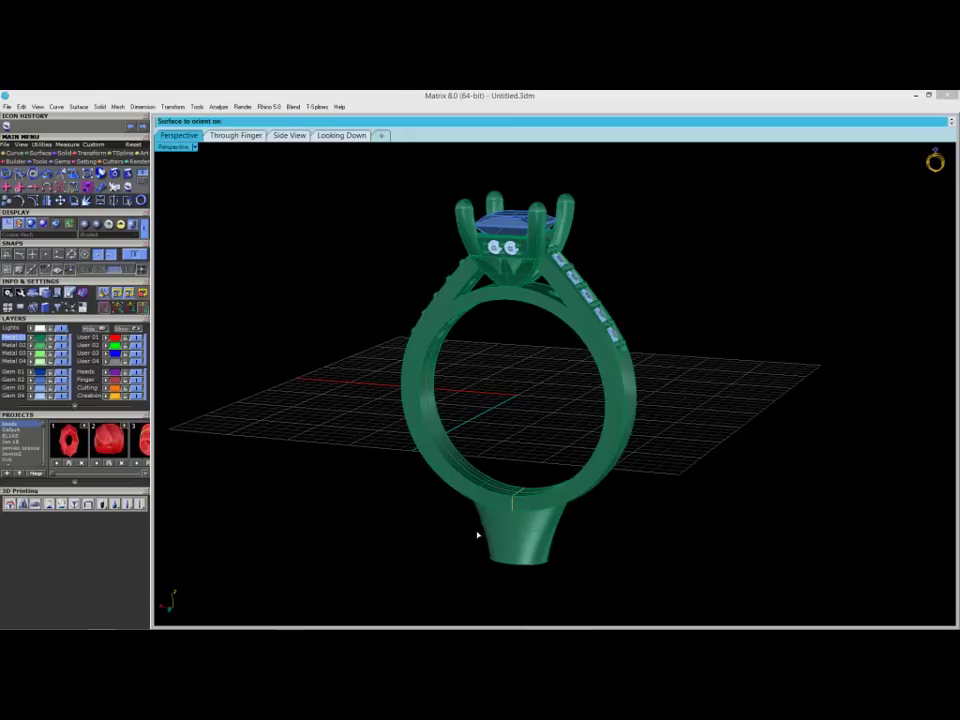
click(494, 540)
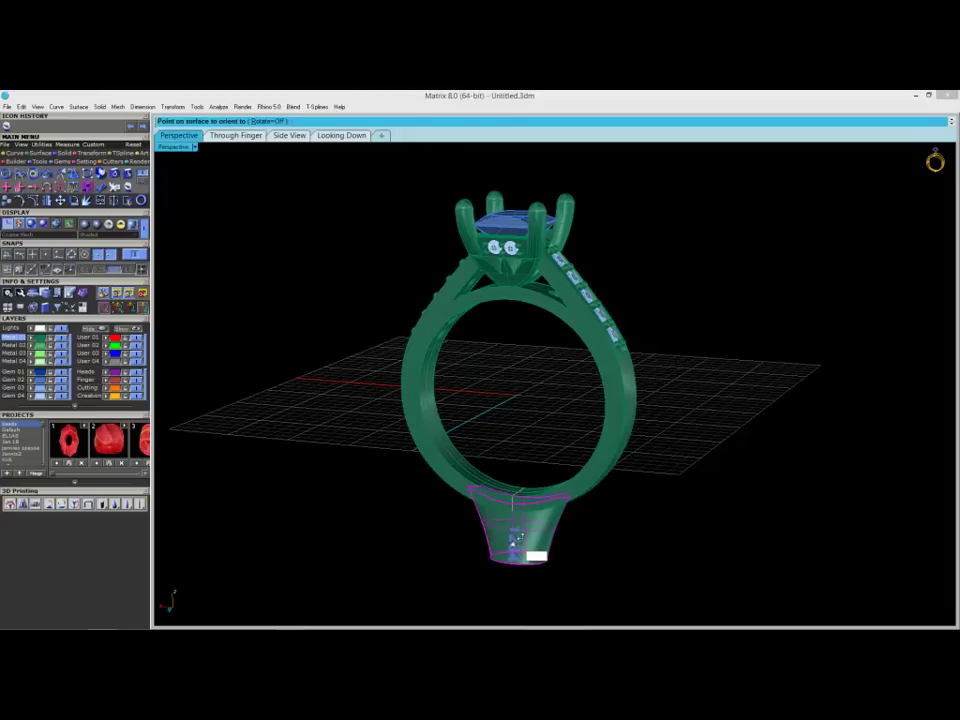
scroll(516, 515, up, 5)
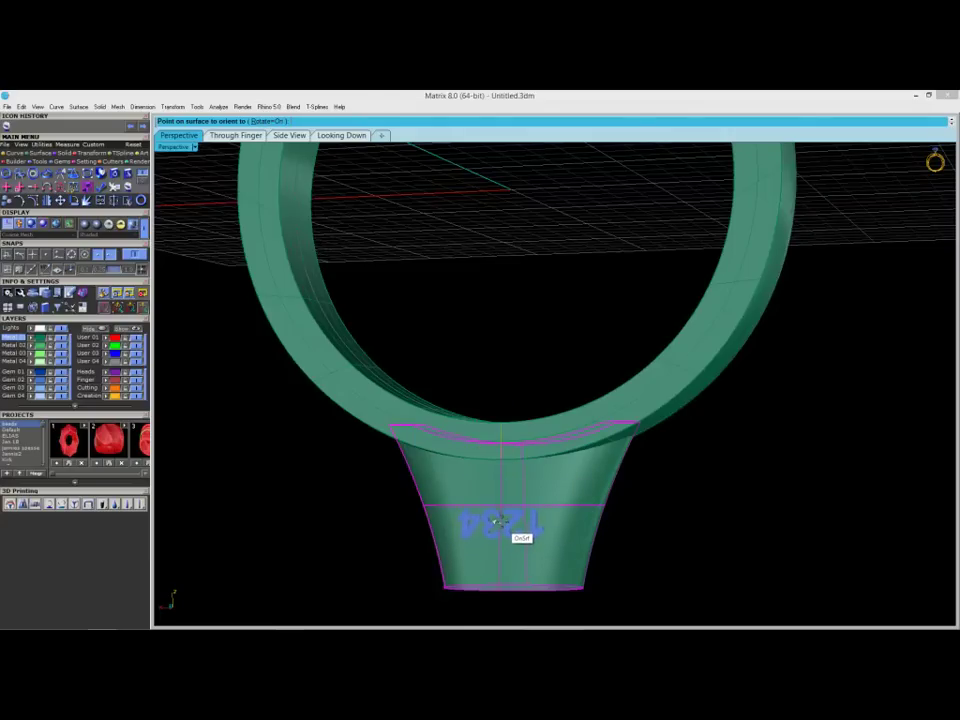
key(Return)
click(498, 506)
Step: Select the 1234 text, show its gumball, and tilt it toward the sprue's slope
key(Escape)
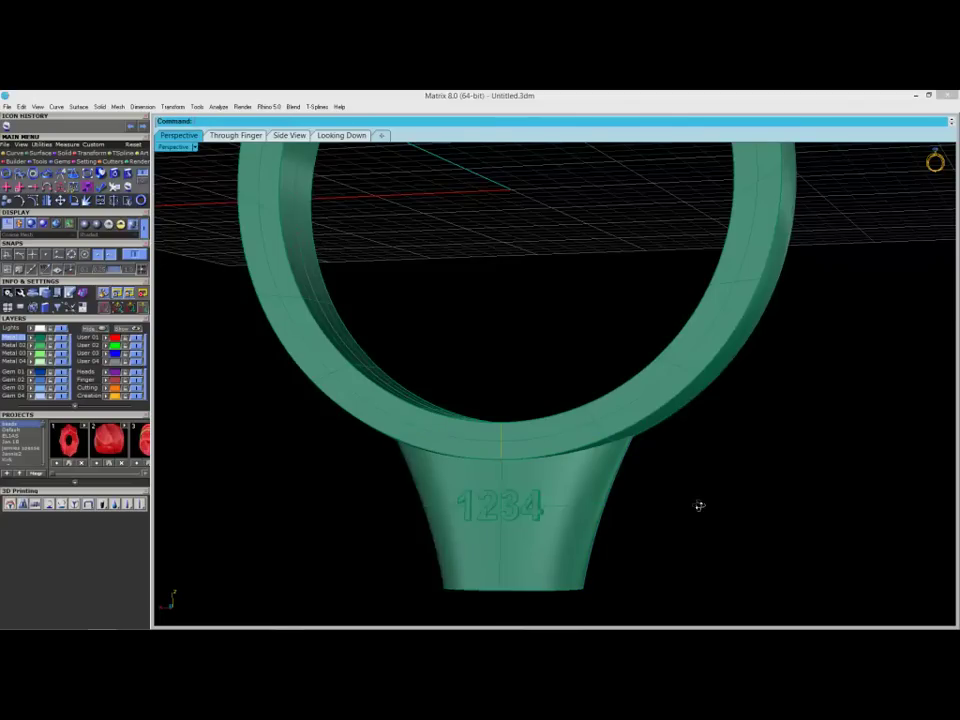
right_drag(696, 506, 573, 528)
scroll(573, 528, up, 8)
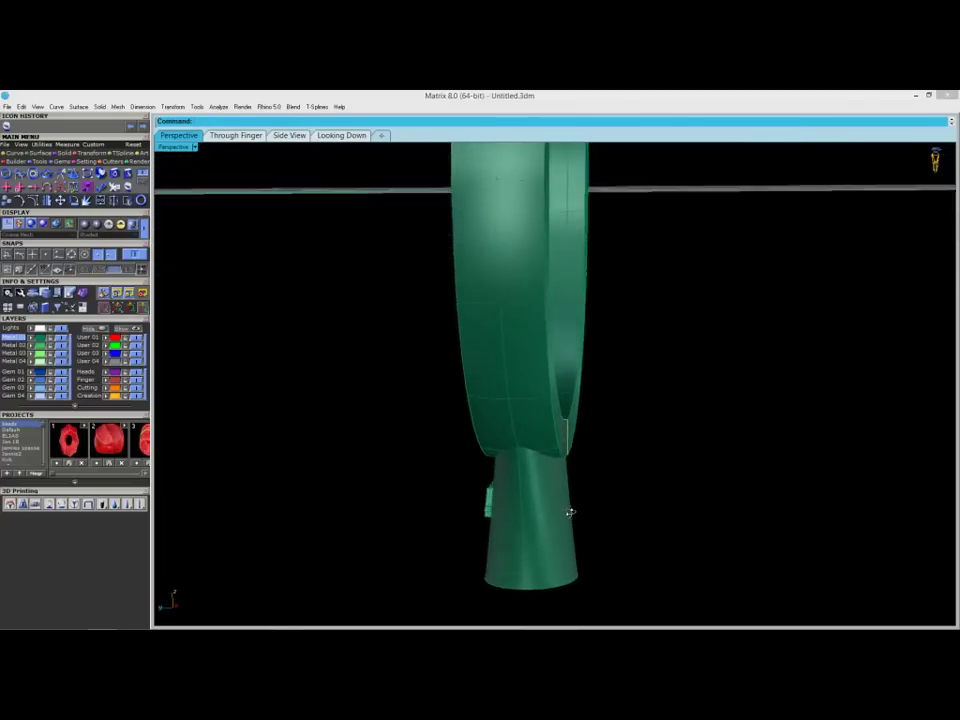
right_drag(491, 515, 468, 501)
click(469, 498)
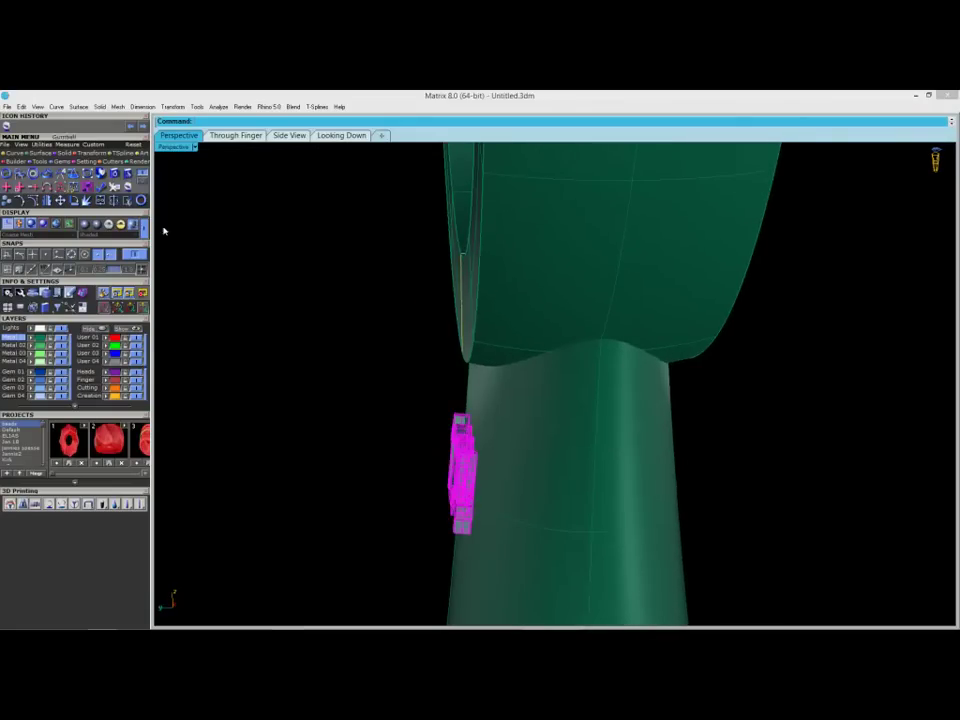
click(105, 229)
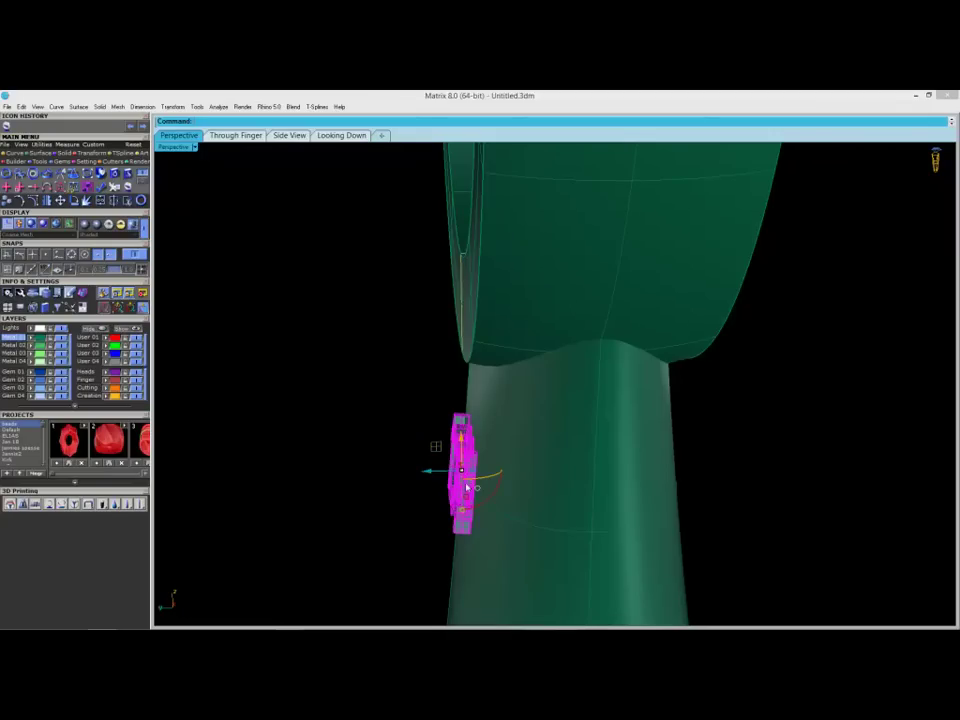
right_drag(487, 492, 489, 486)
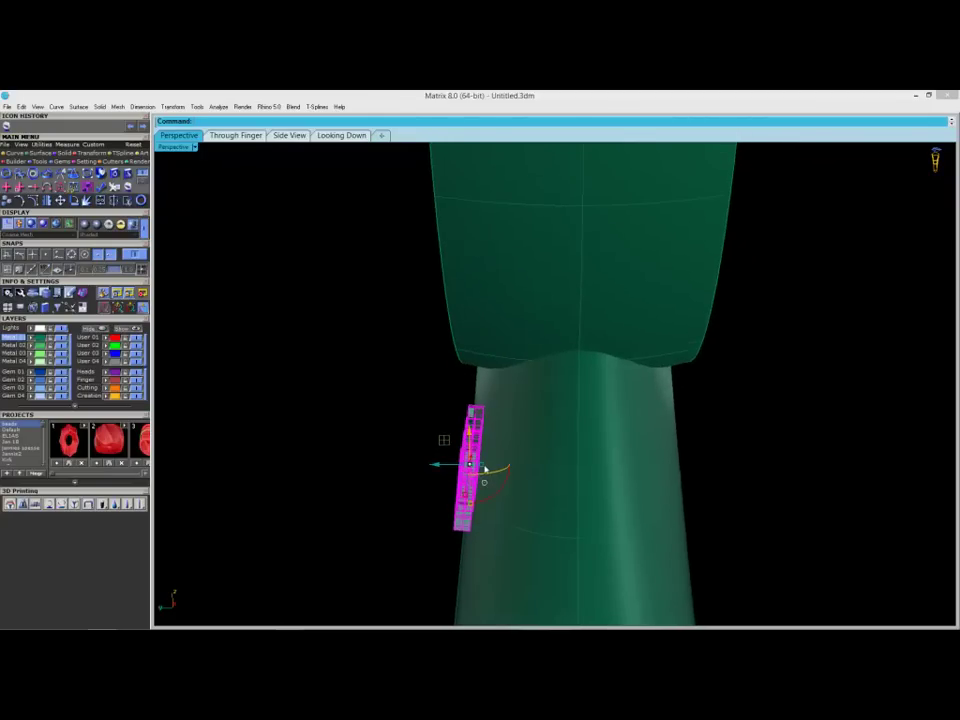
drag(484, 467, 465, 503)
Step: Keep rotating the 1234 text until it sits partly sunk into the tapered sprue
click(414, 499)
right_drag(399, 491, 418, 493)
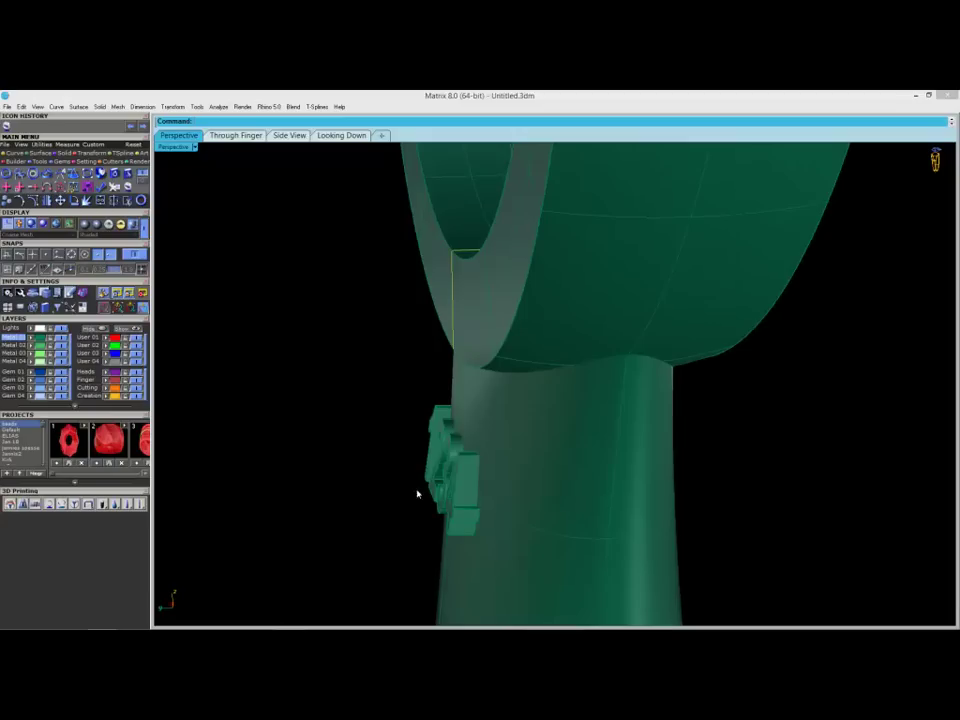
click(452, 488)
drag(421, 471, 424, 470)
click(391, 481)
mouse_move(391, 481)
right_down()
mouse_move(369, 461)
mouse_move(377, 476)
right_up()
click(469, 508)
right_drag(469, 508, 492, 508)
drag(499, 510, 504, 508)
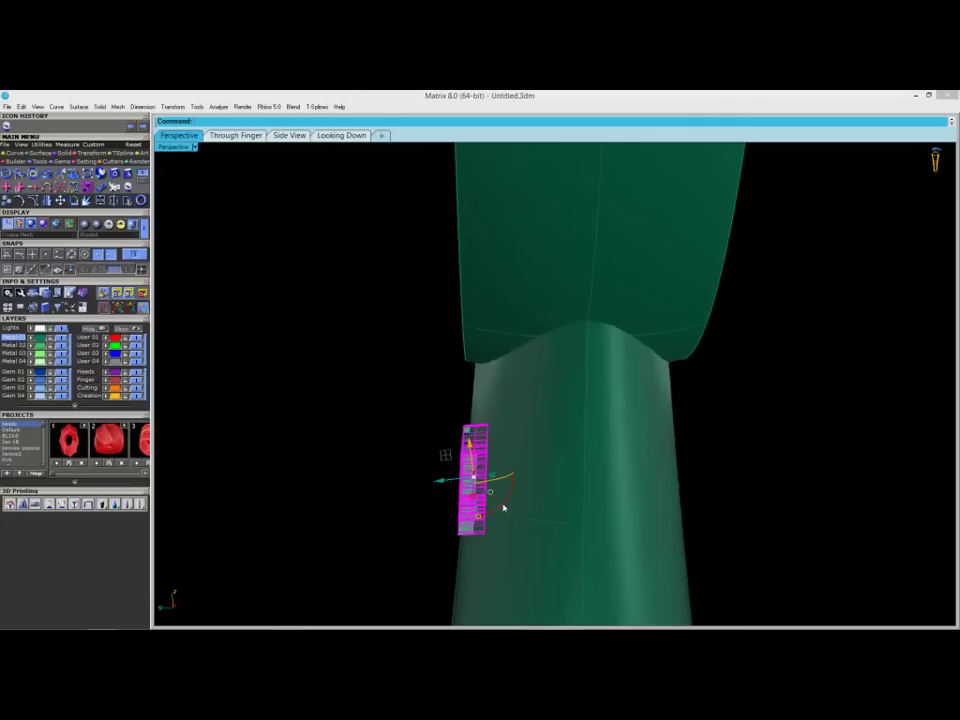
click(417, 489)
right_drag(411, 486, 514, 482)
scroll(547, 468, down, 2)
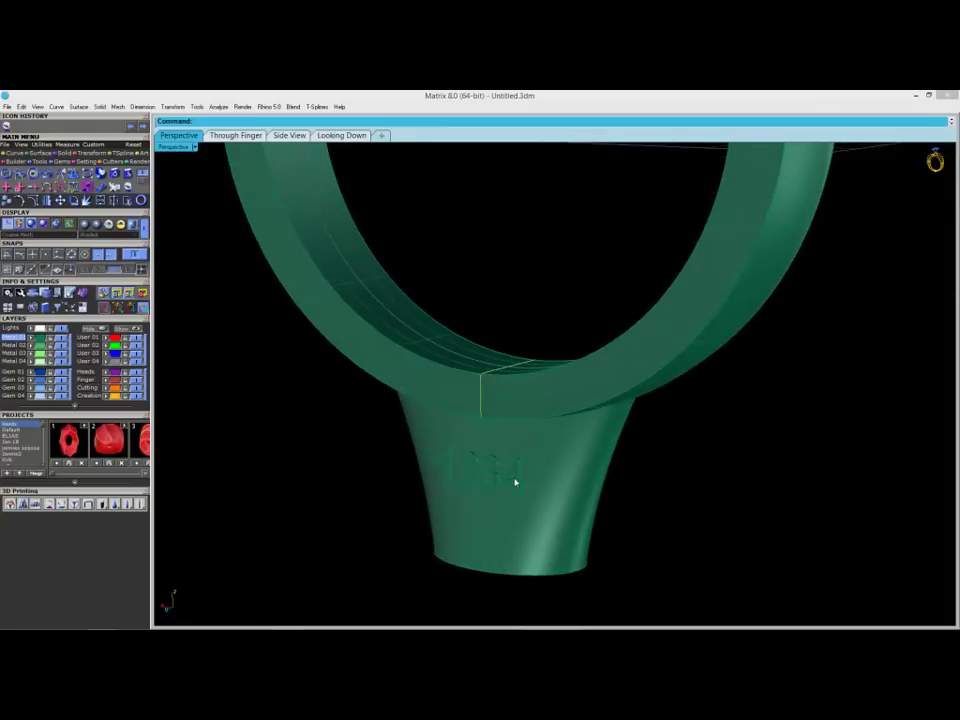
Step: Create a finger rail curve on the ring's inner surface with the Finger Rail Tool
scroll(513, 487, down, 3)
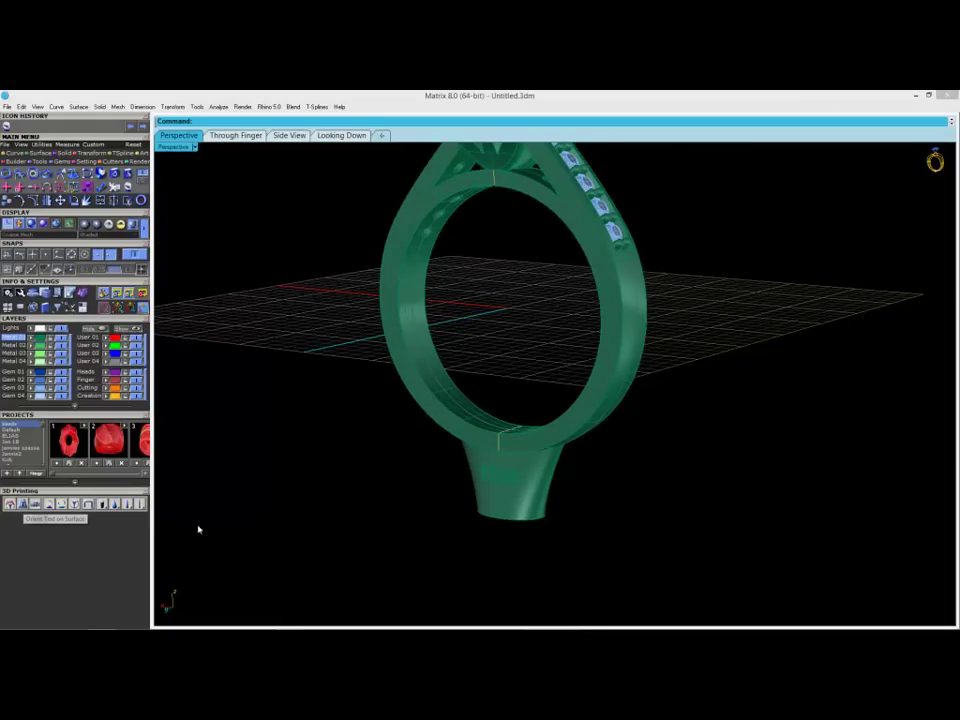
right_drag(568, 501, 432, 447)
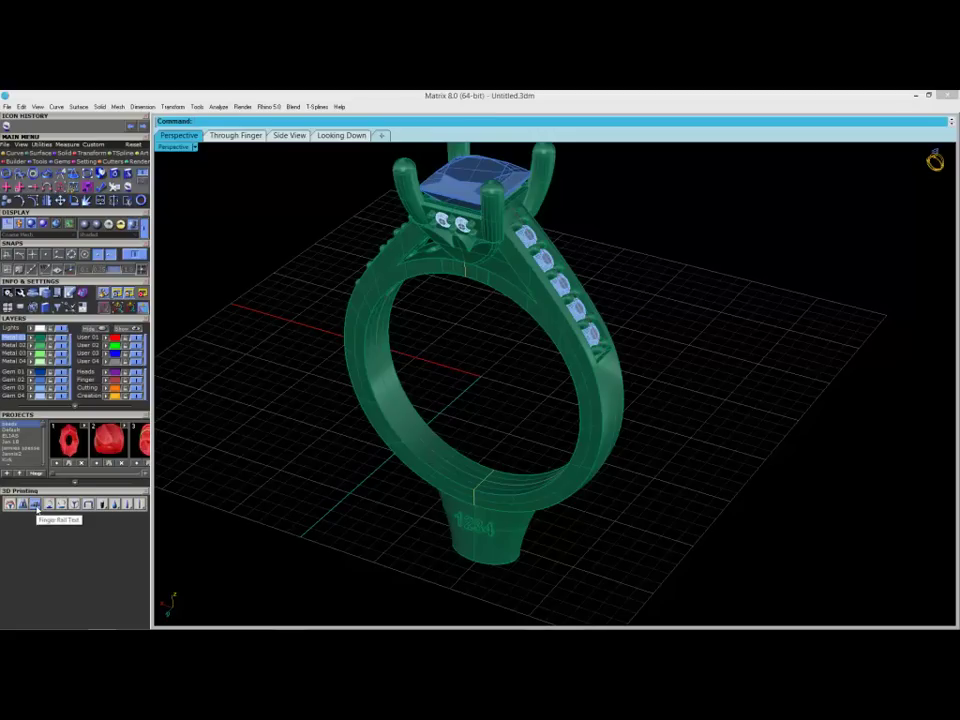
click(36, 505)
click(388, 393)
click(388, 393)
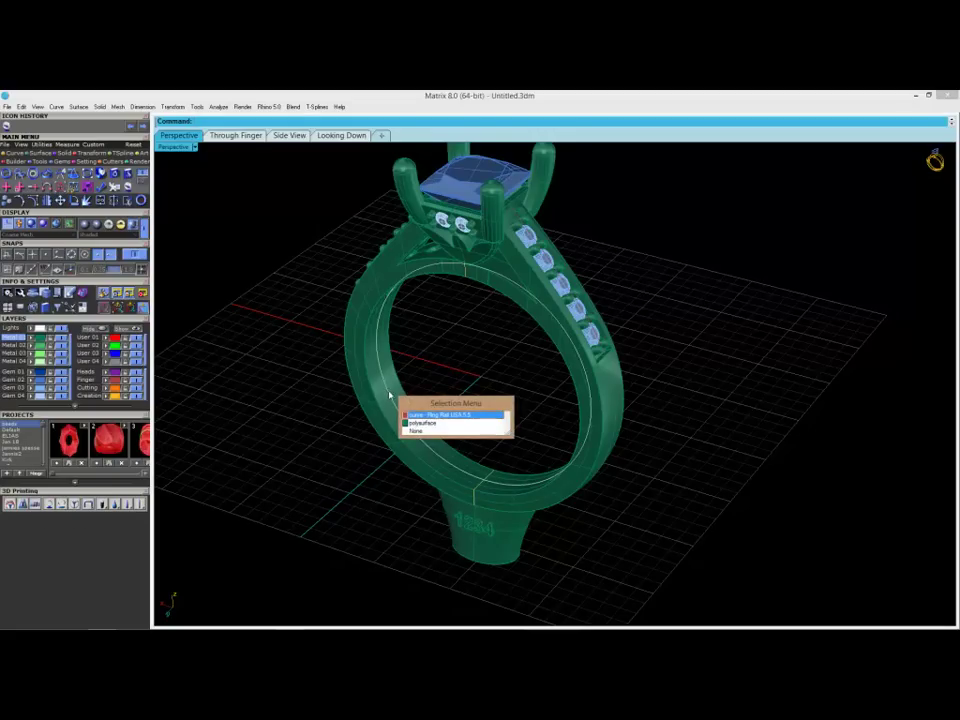
click(390, 358)
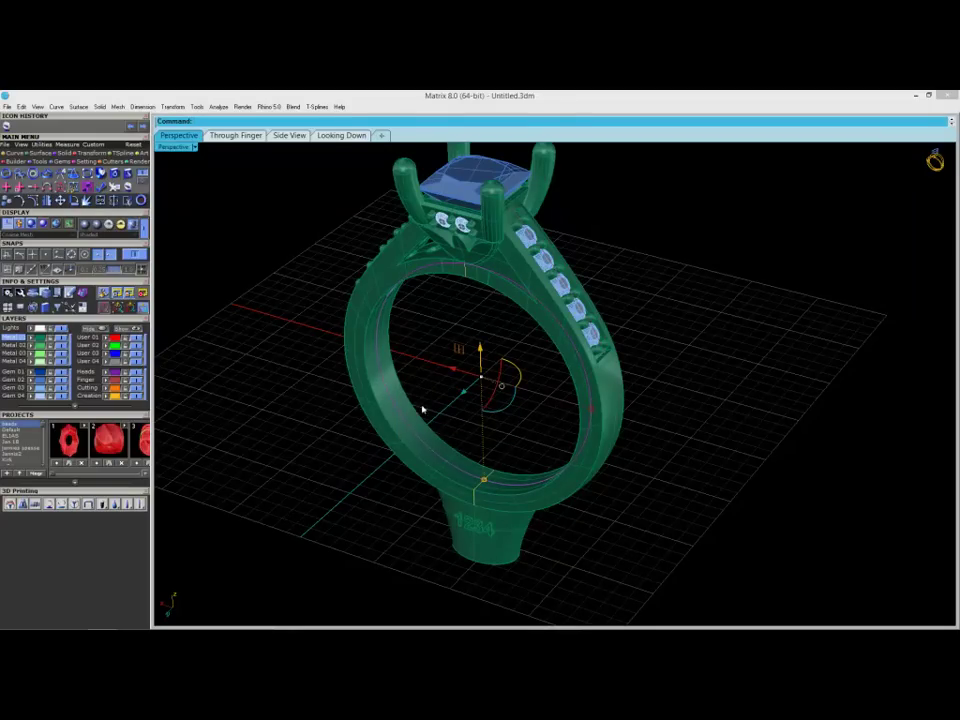
key(Escape)
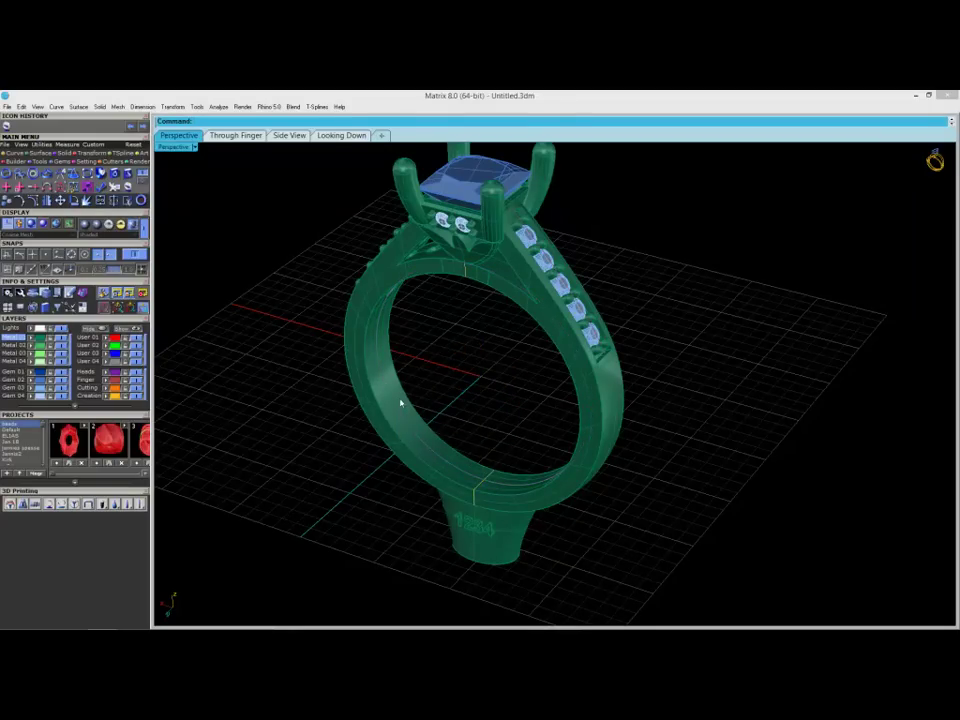
Step: Engrave the company initials along the finger rail with Finger Rail Text
click(36, 506)
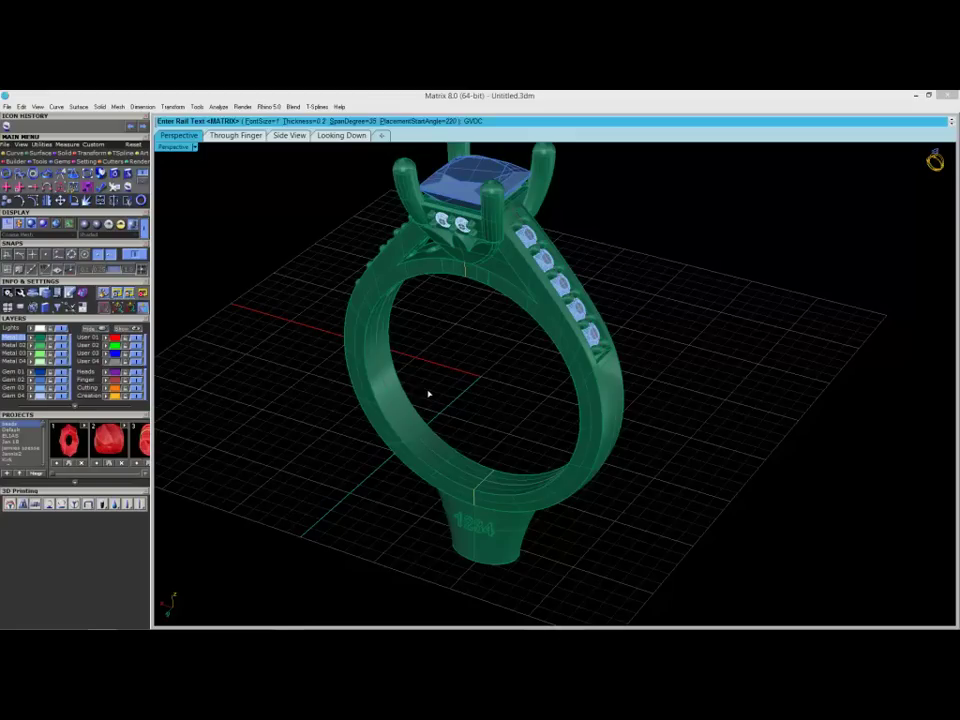
key(Return)
right_drag(419, 447, 618, 467)
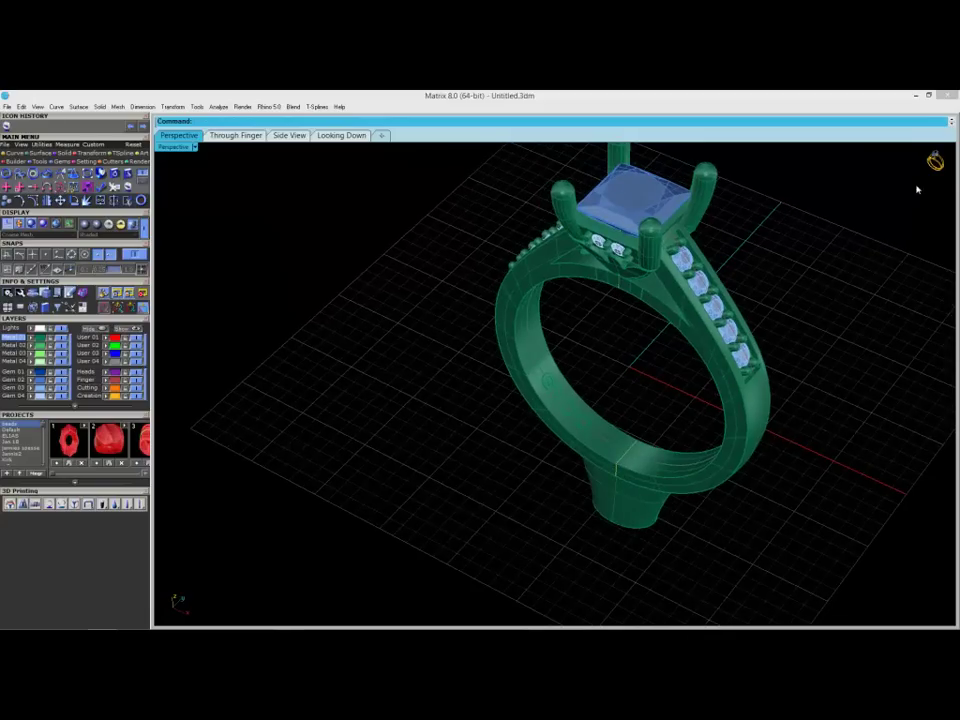
right_drag(823, 311, 656, 231)
right_drag(589, 437, 497, 452)
Step: Zoom in to check the engraved initials, then window-select them
scroll(483, 461, up, 3)
scroll(483, 461, up, 2)
scroll(483, 461, down, 3)
scroll(491, 452, up, 4)
scroll(491, 452, down, 5)
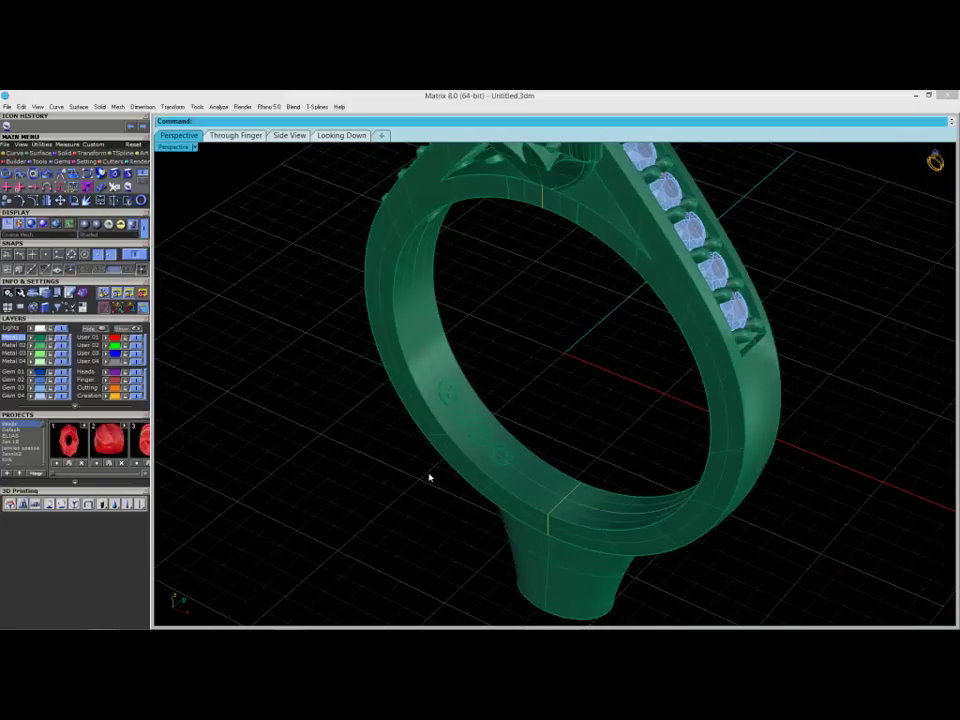
drag(362, 497, 545, 360)
Step: Delete the old initials and rerun Finger Rail Text with a 120° start angle
key(Delete)
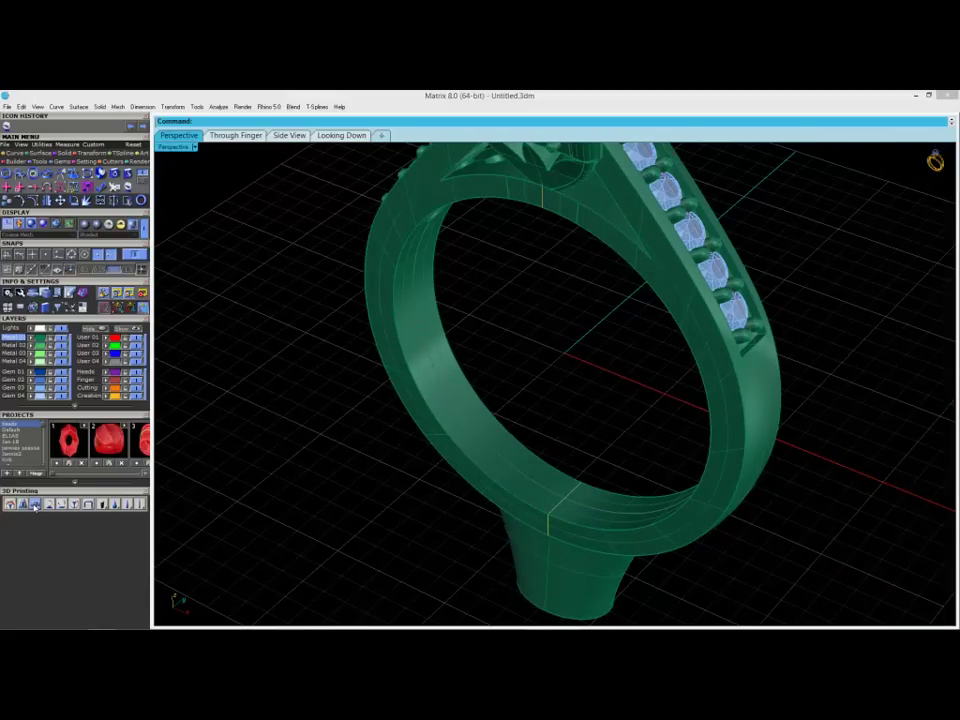
key(Return)
click(440, 122)
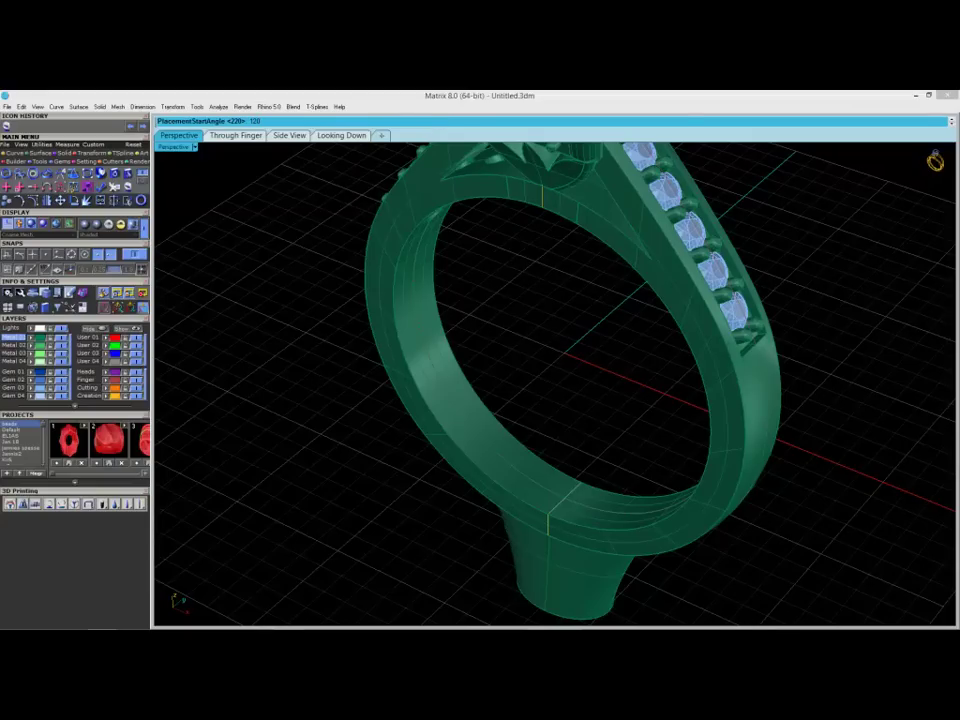
key(Return)
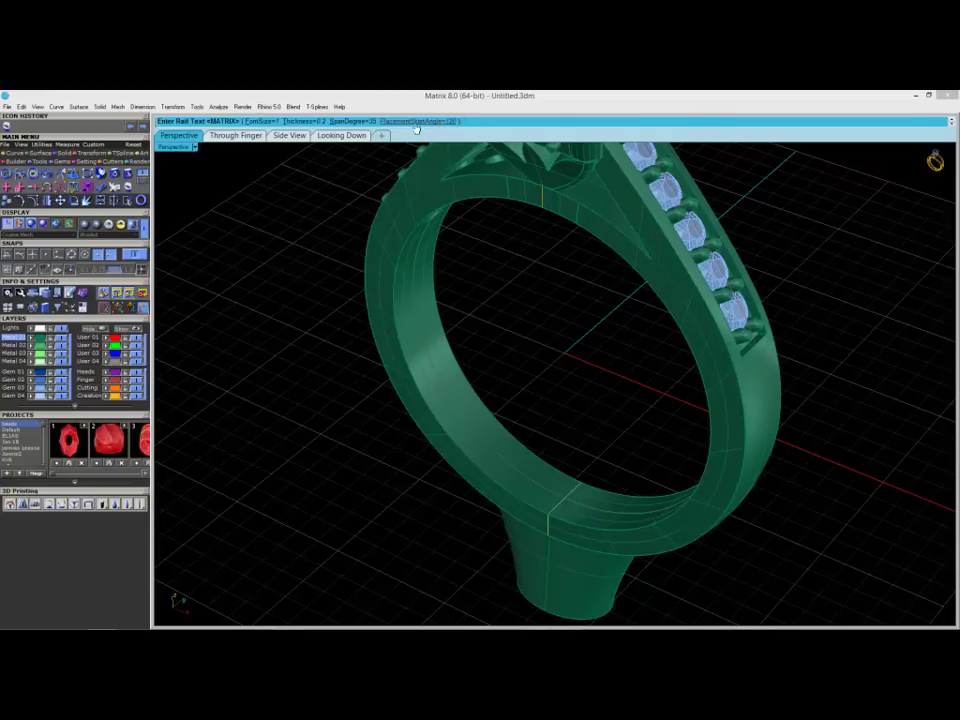
Step: Set a 50° span and engrave GVDC along the inside of the shank
click(365, 122)
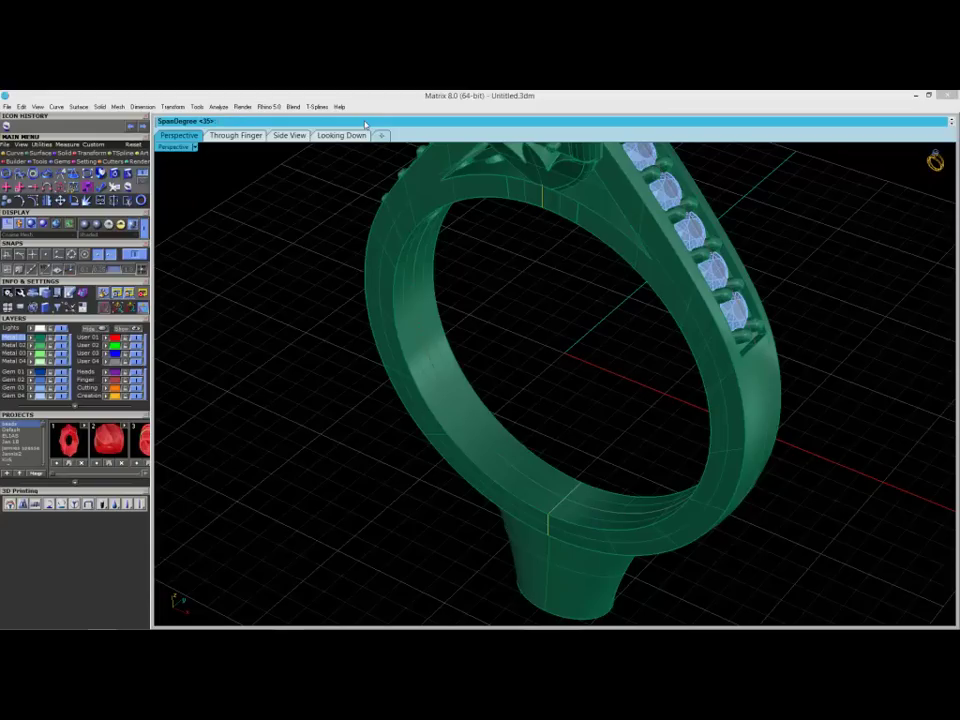
text(50)
key(Return)
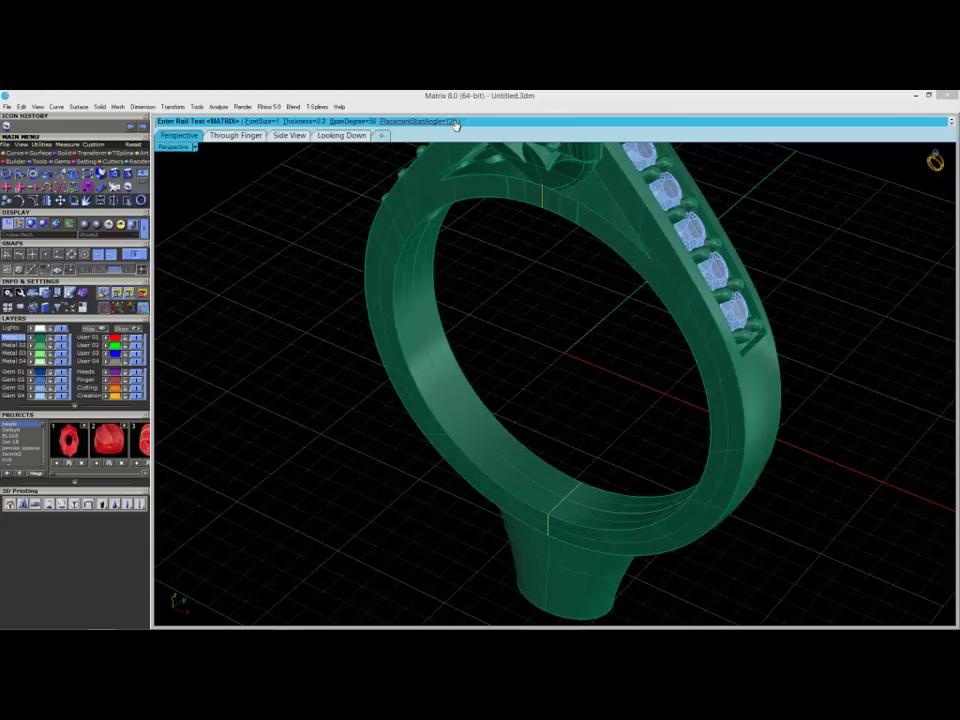
text(GVDC)
key(Return)
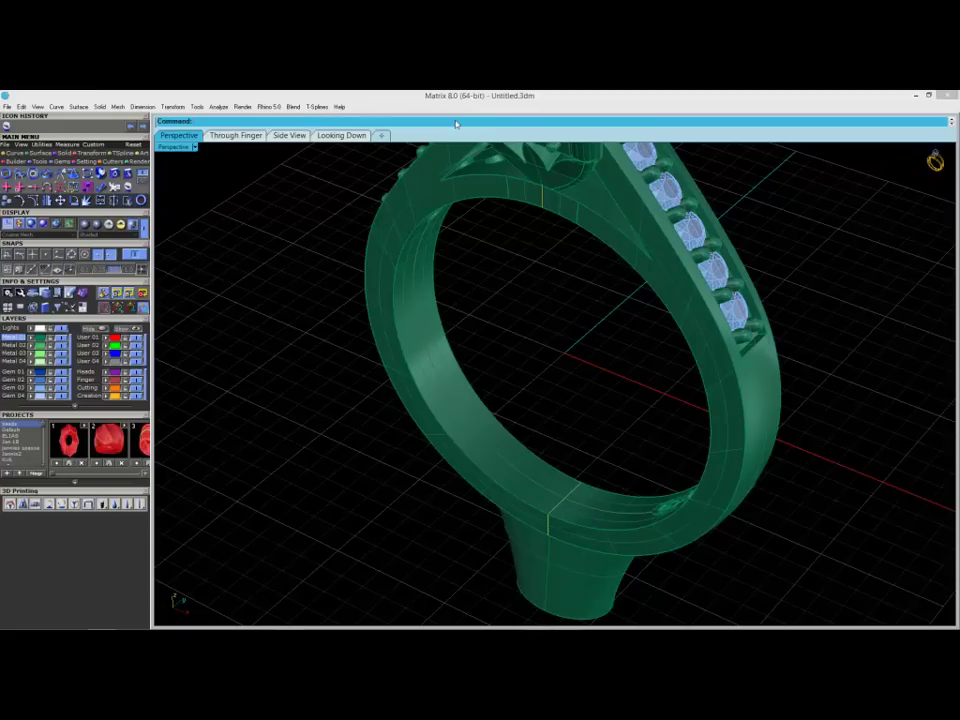
right_drag(514, 321, 339, 388)
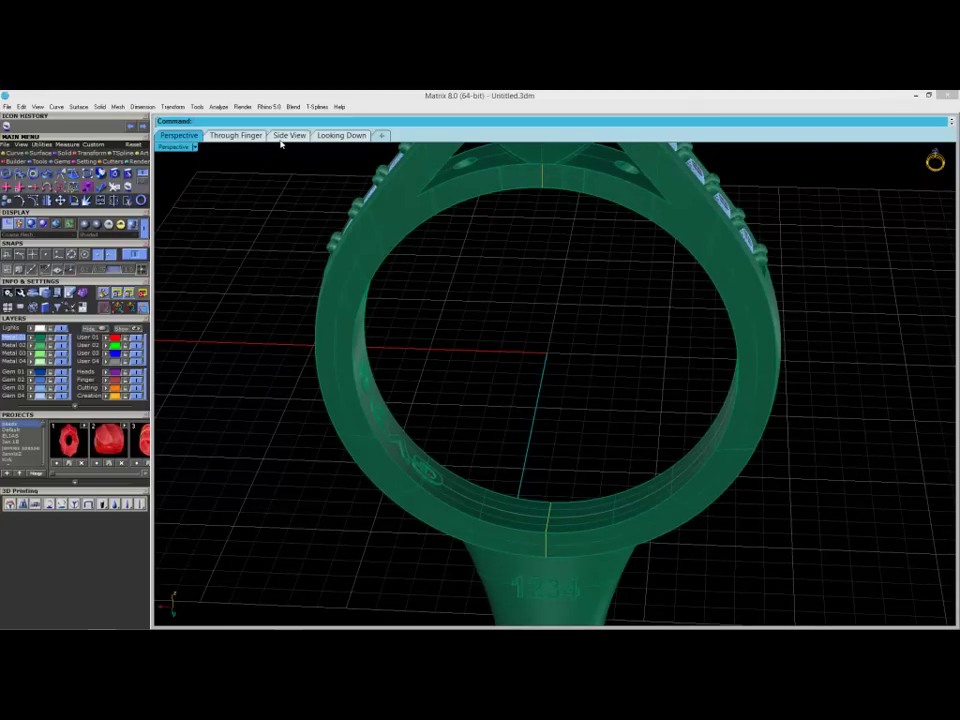
click(236, 135)
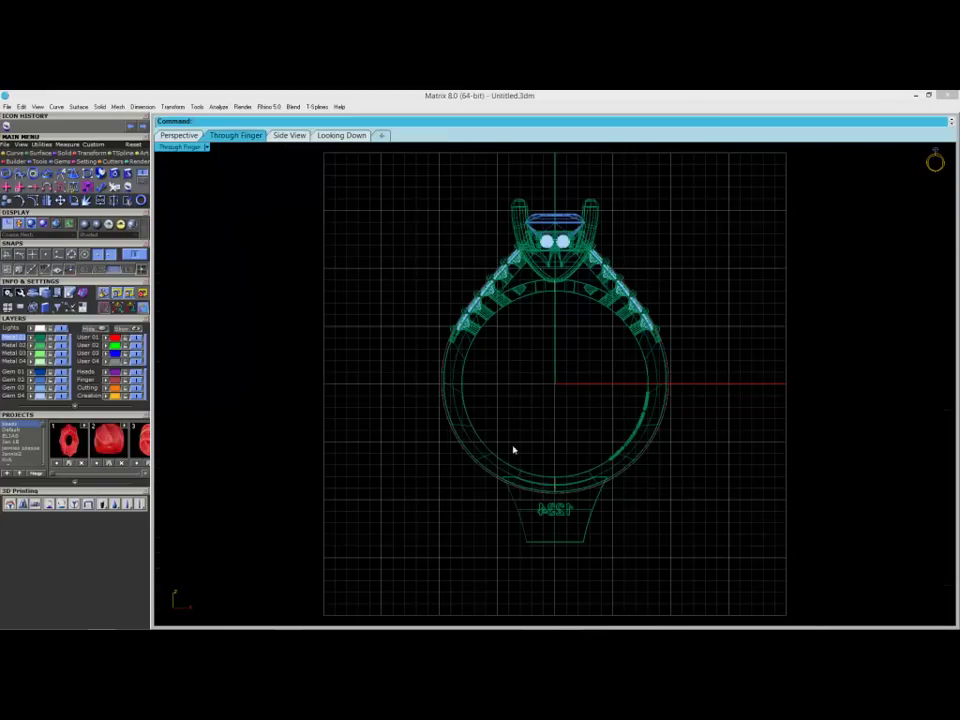
scroll(623, 442, up, 3)
scroll(671, 431, up, 5)
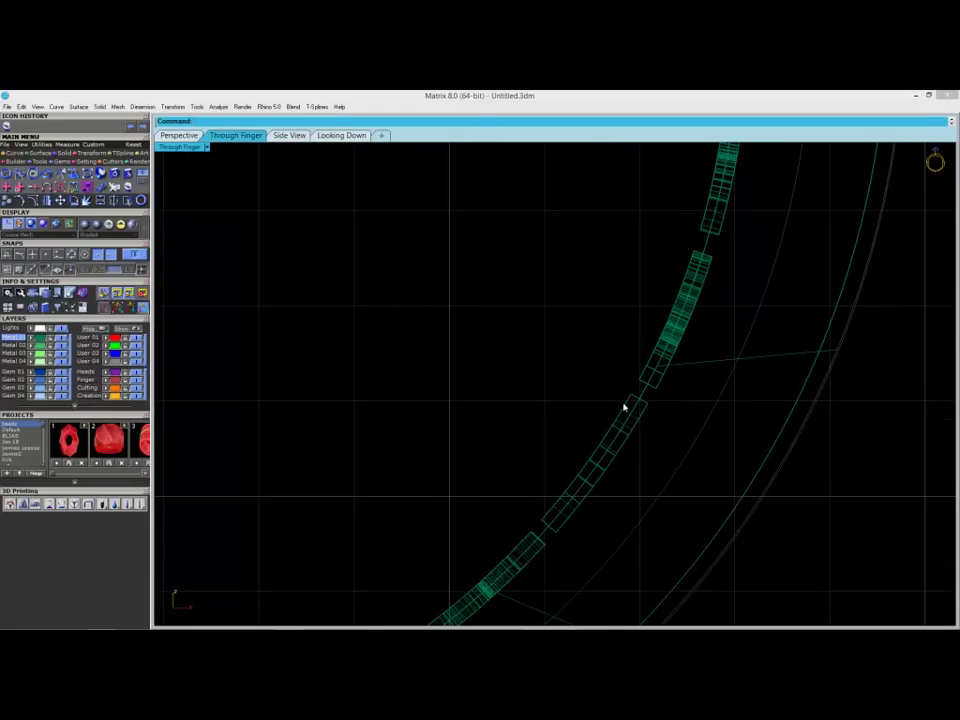
scroll(634, 418, down, 3)
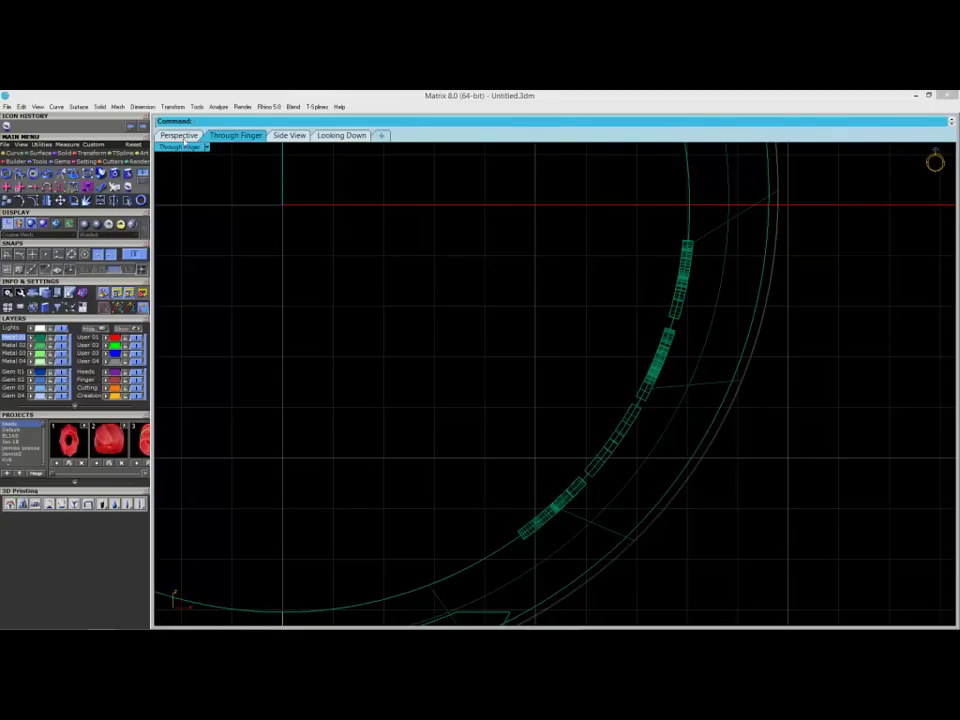
click(179, 135)
right_drag(638, 346, 424, 291)
right_drag(390, 237, 414, 373)
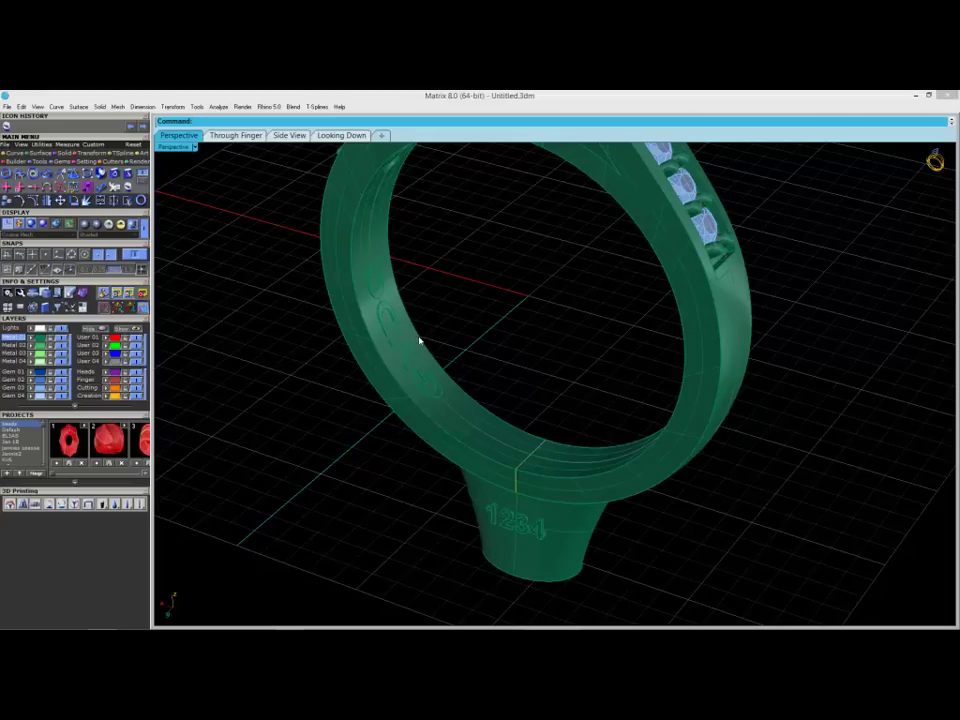
Step: Crossing-select the GVDC letter solids inside the ring's shank
right_drag(429, 366, 456, 407)
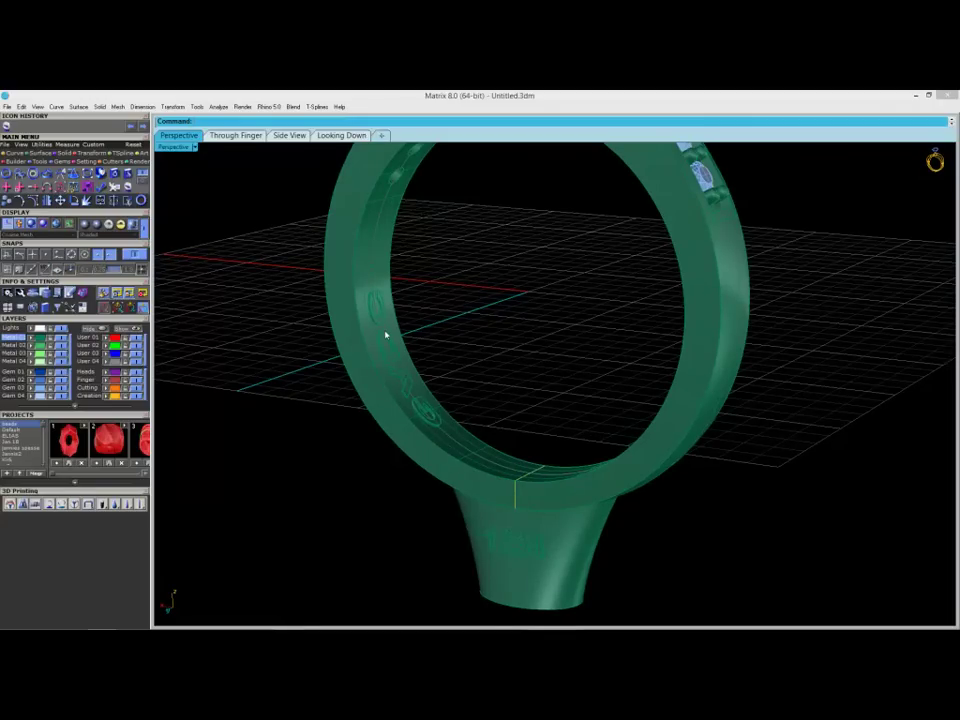
right_drag(538, 375, 362, 356)
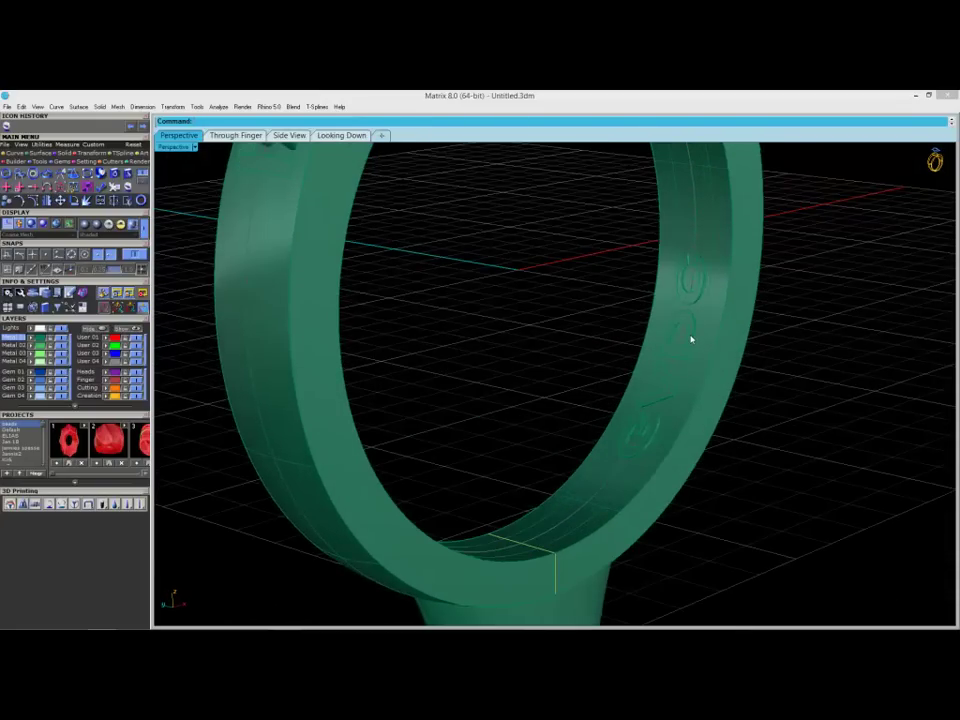
drag(533, 238, 745, 486)
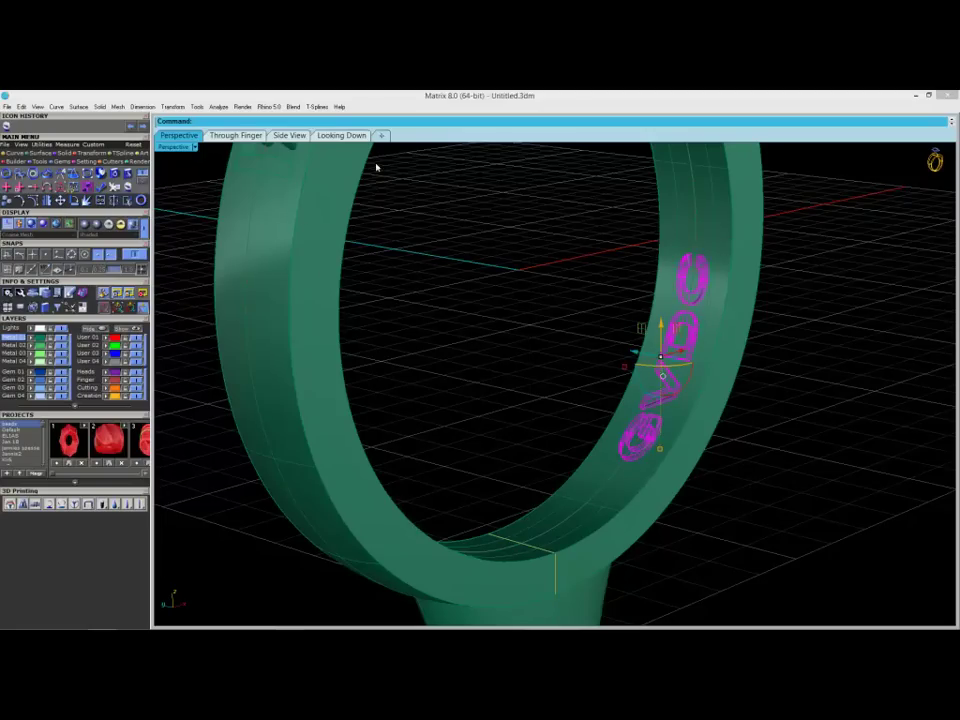
right_drag(743, 409, 784, 362)
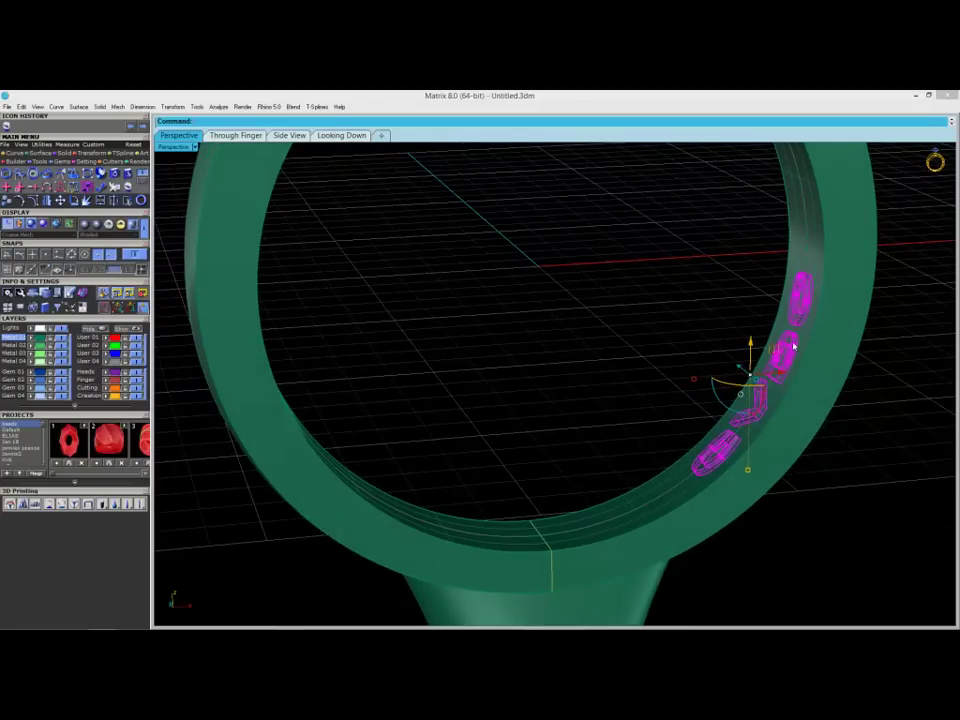
scroll(794, 346, up, 3)
scroll(794, 346, down, 3)
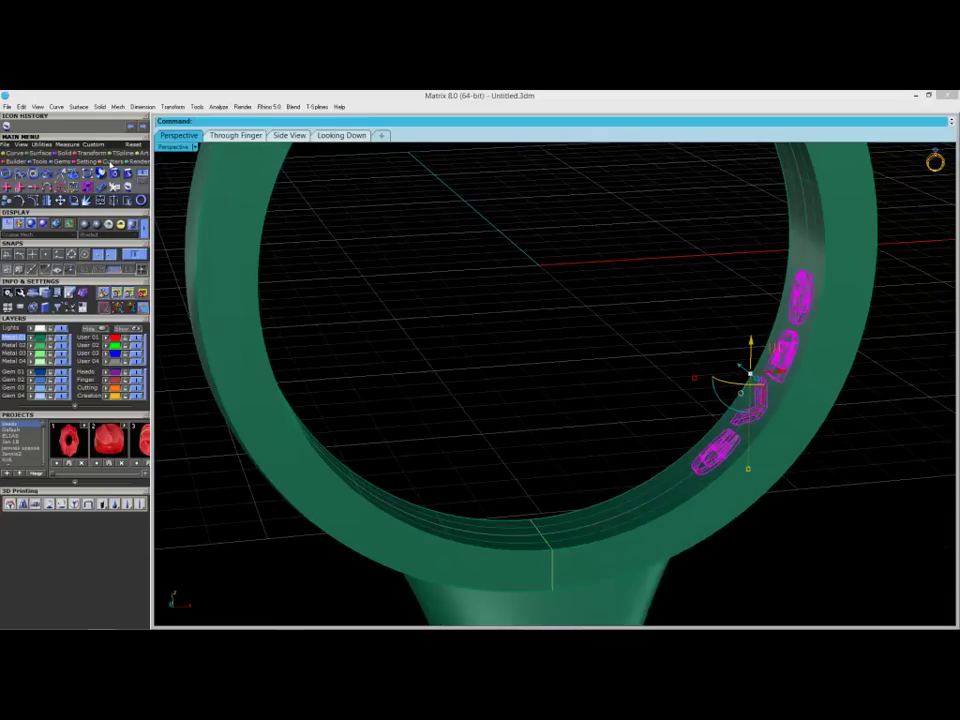
Step: In Boolean Builder, subtract the GVDC letter cutters from the ring body with Difference
click(112, 161)
click(72, 173)
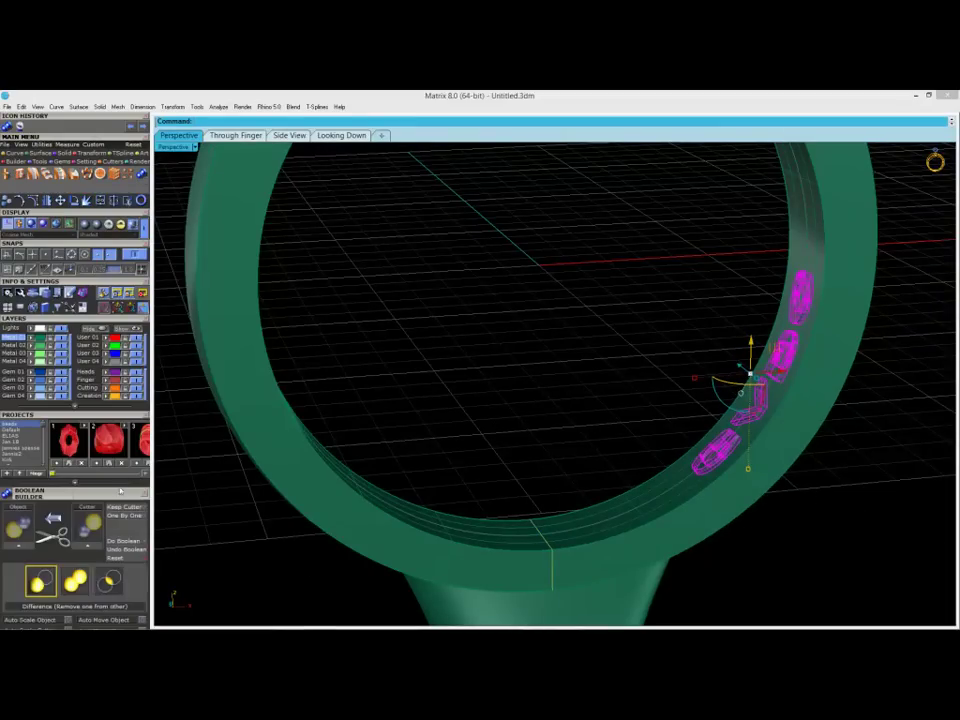
scroll(120, 494, down, 3)
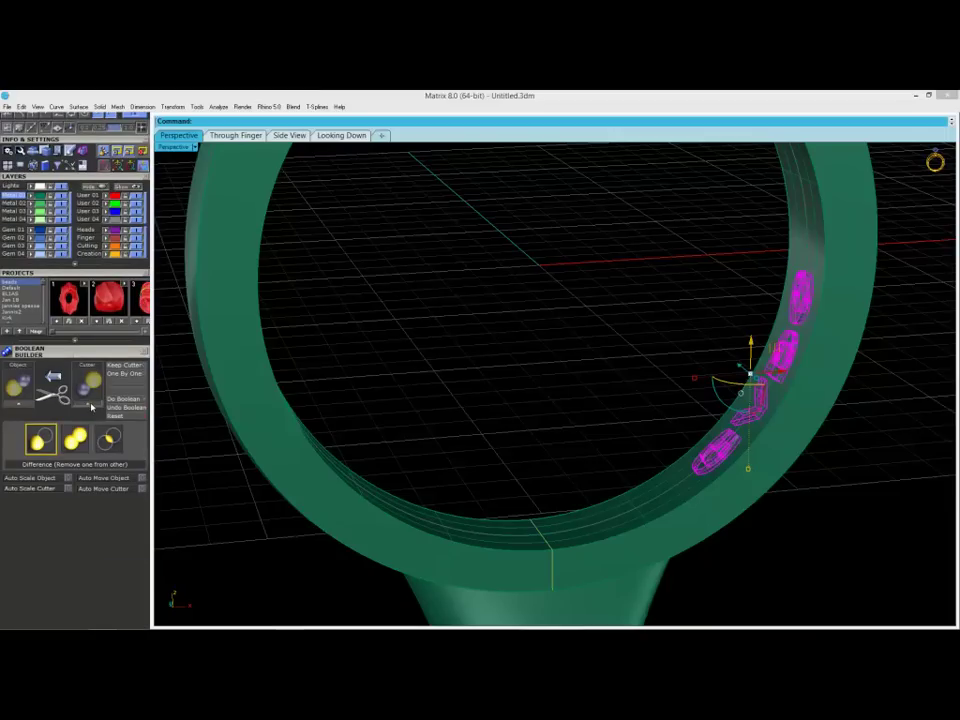
click(88, 383)
click(747, 496)
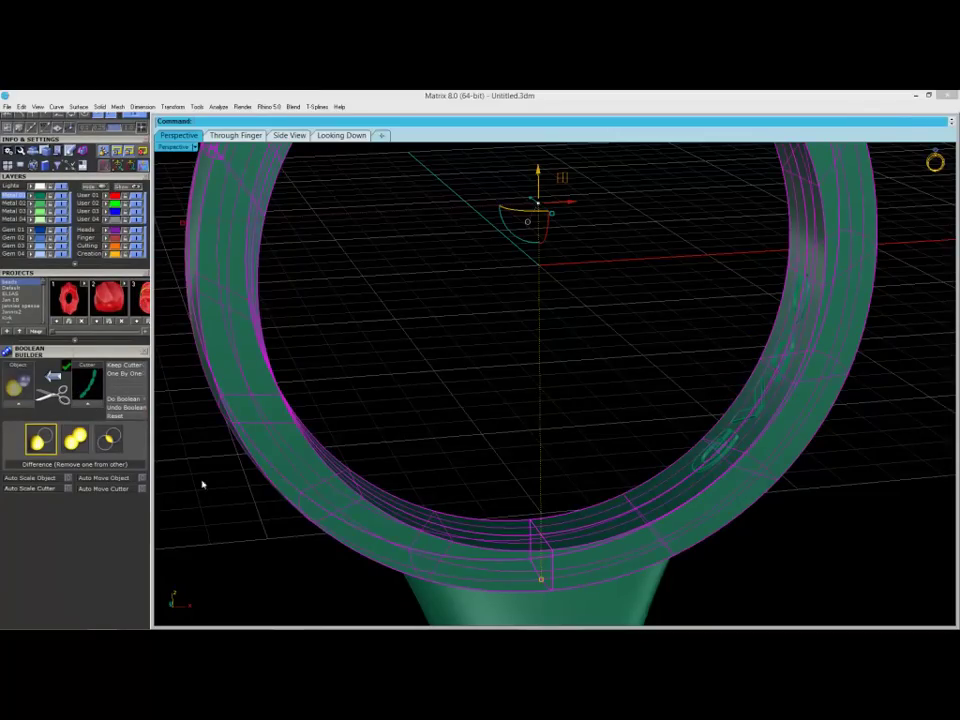
click(18, 386)
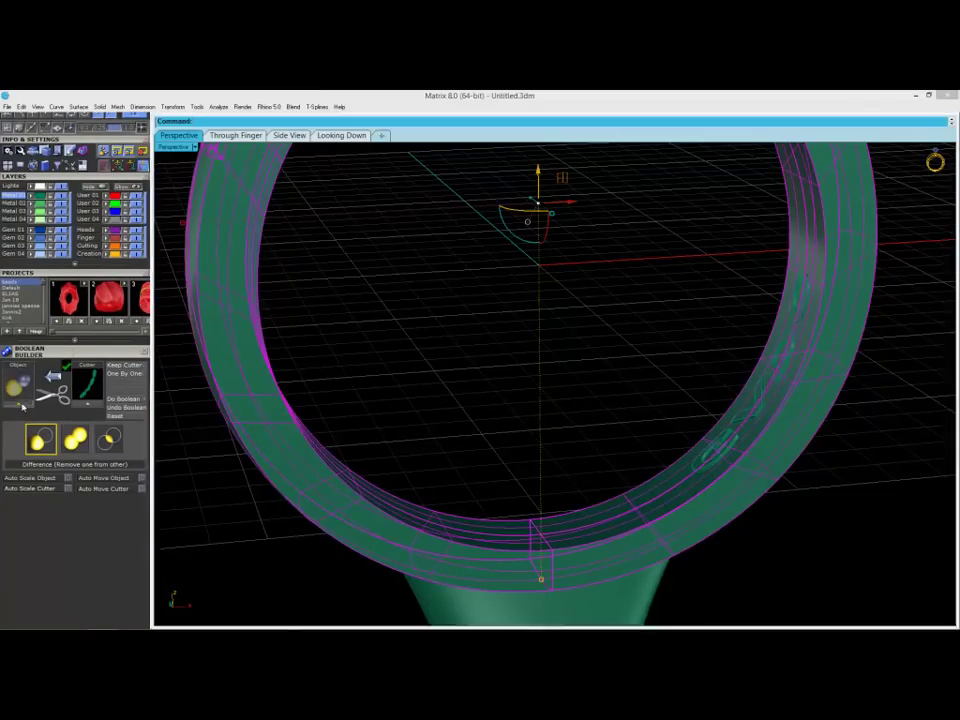
click(133, 400)
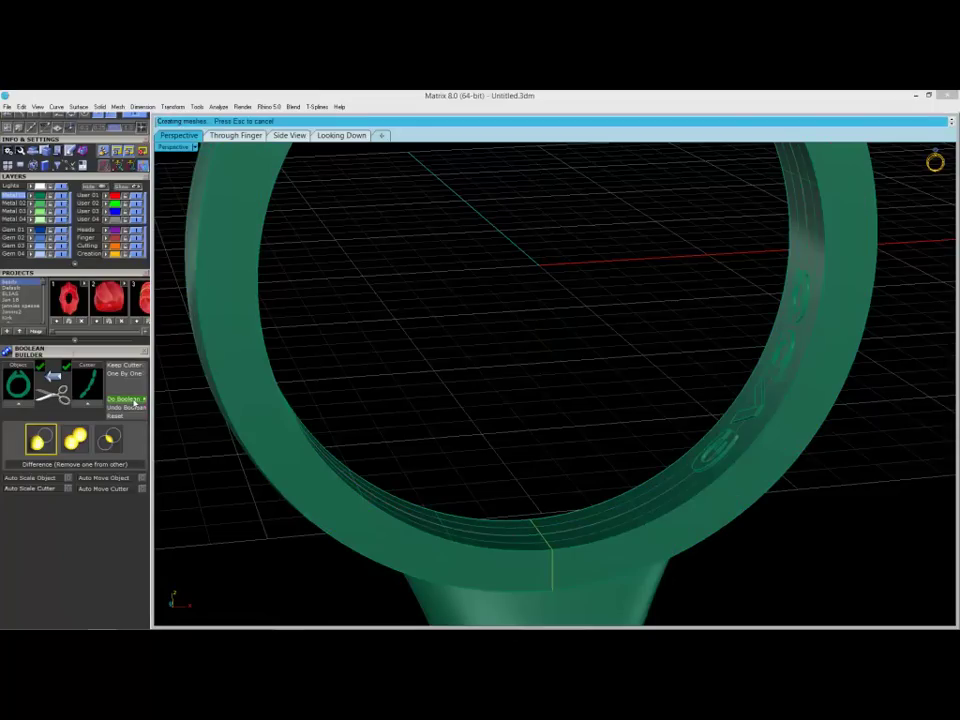
Step: Orbit and zoom to inspect the engraved lettering, the gem-set top and the shank
right_drag(582, 424, 631, 374)
scroll(631, 374, up, 3)
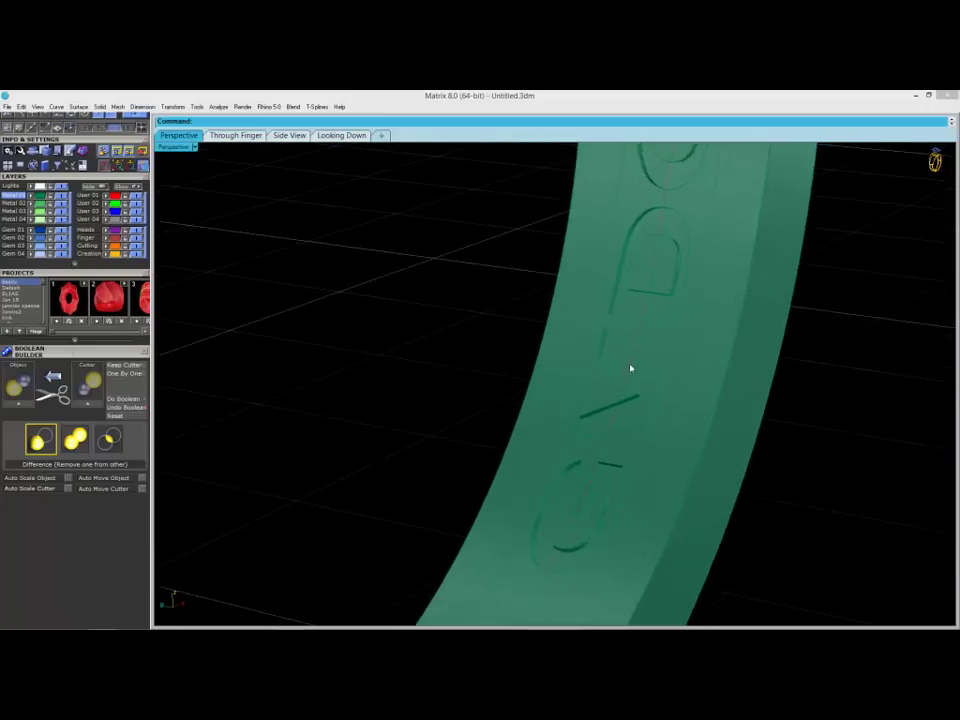
scroll(630, 380, down, 1)
right_drag(597, 448, 559, 519)
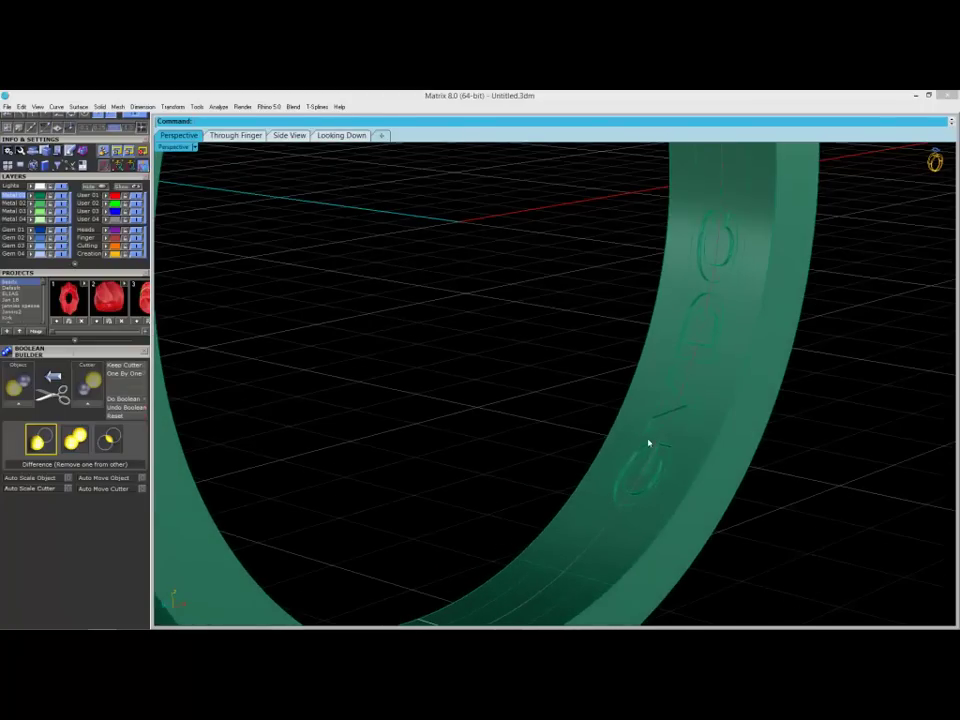
scroll(531, 411, down, 3)
right_drag(531, 411, 549, 373)
scroll(618, 388, up, 2)
Step: Reset the icon row to MAIN MENU and zoom out to view the whole engraved ring
scroll(110, 178, up, 5)
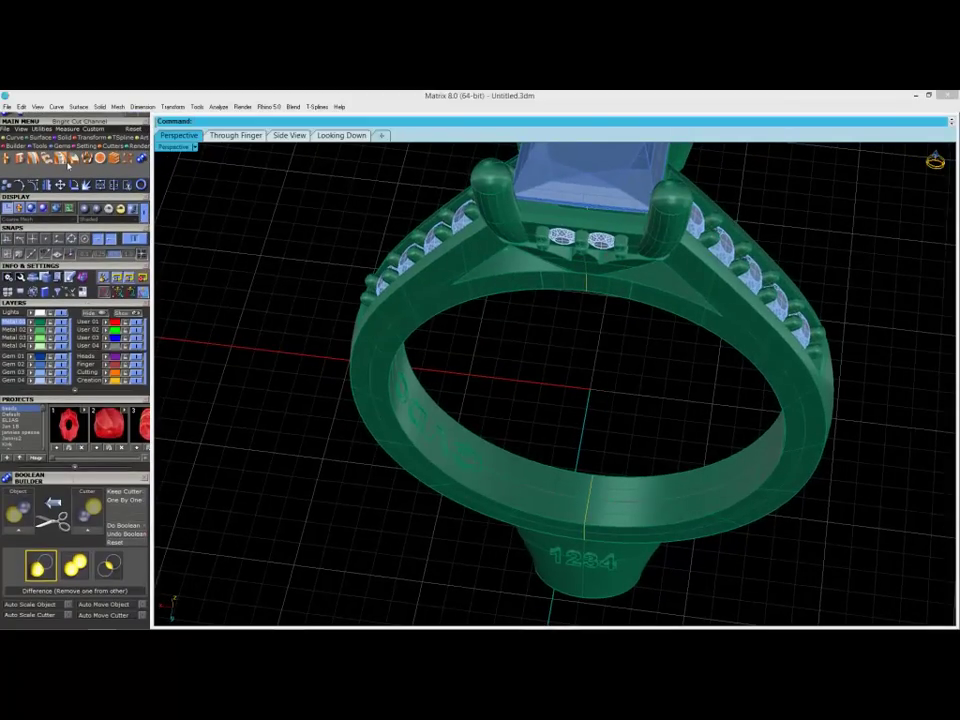
click(33, 118)
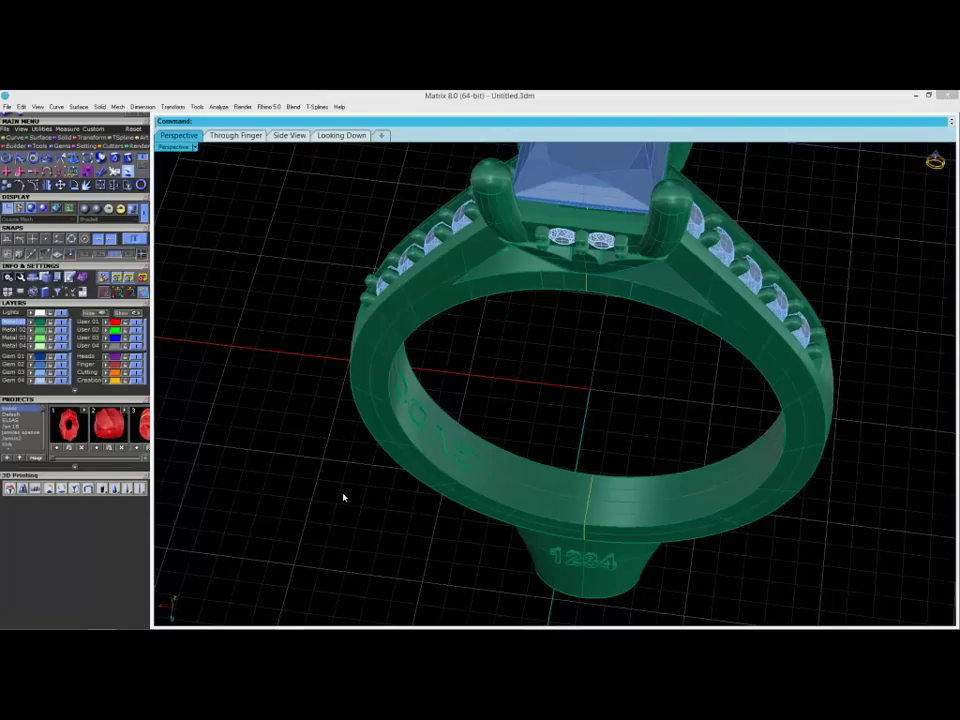
right_drag(343, 497, 351, 452)
scroll(285, 462, down, 5)
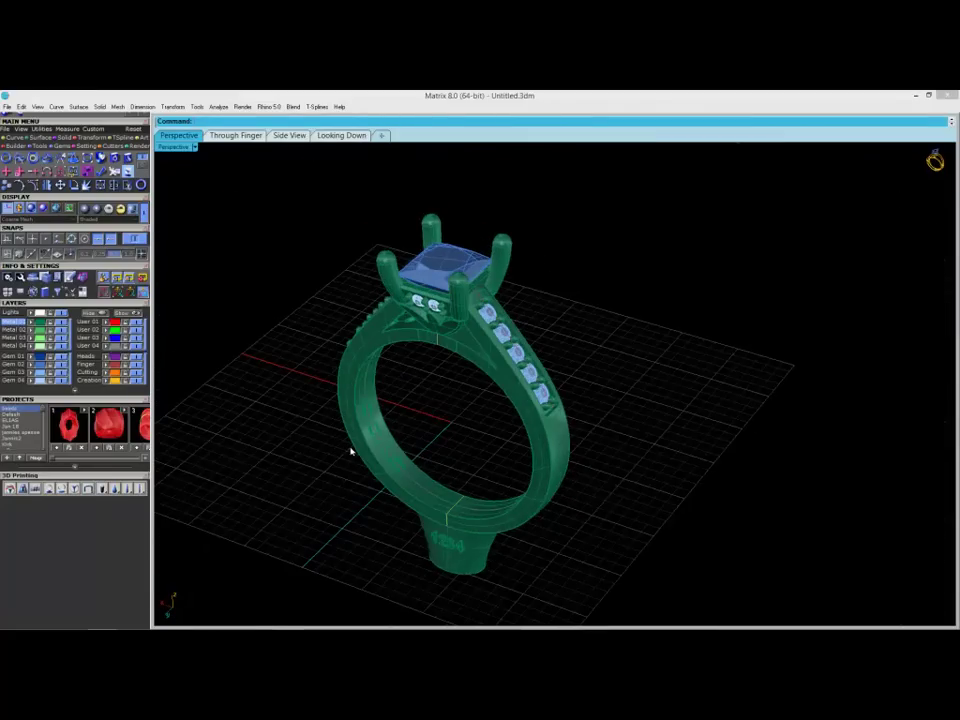
Step: Minimize Matrix to reveal the gv BACKGROUND image in Photo Gallery
click(916, 96)
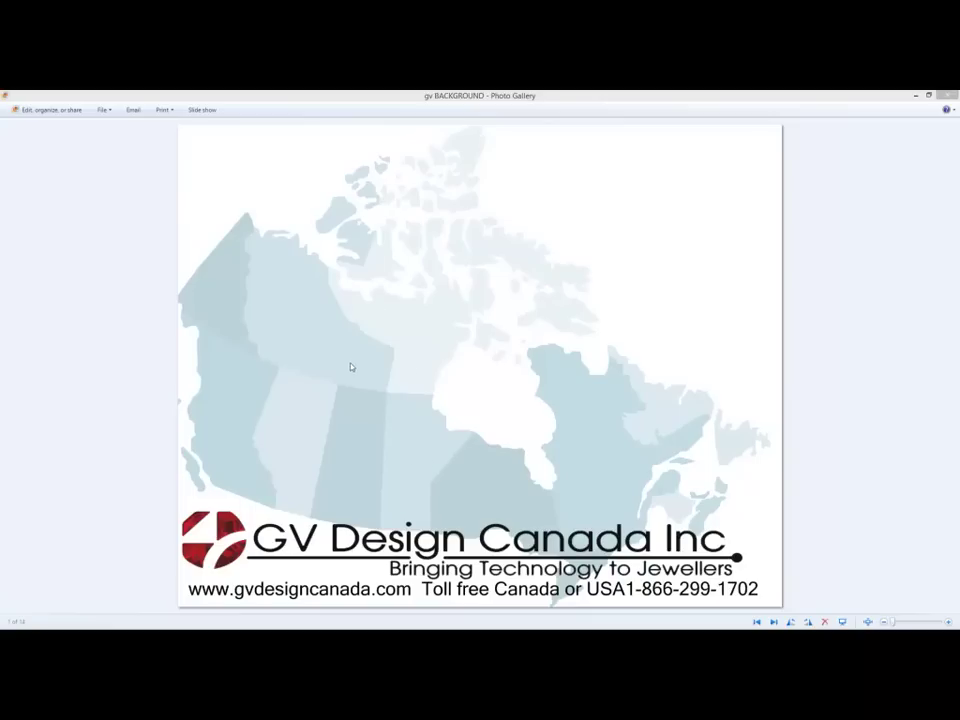
Step: Minimize Photo Gallery and bring up the screen recorder's controls from the taskbar
click(915, 96)
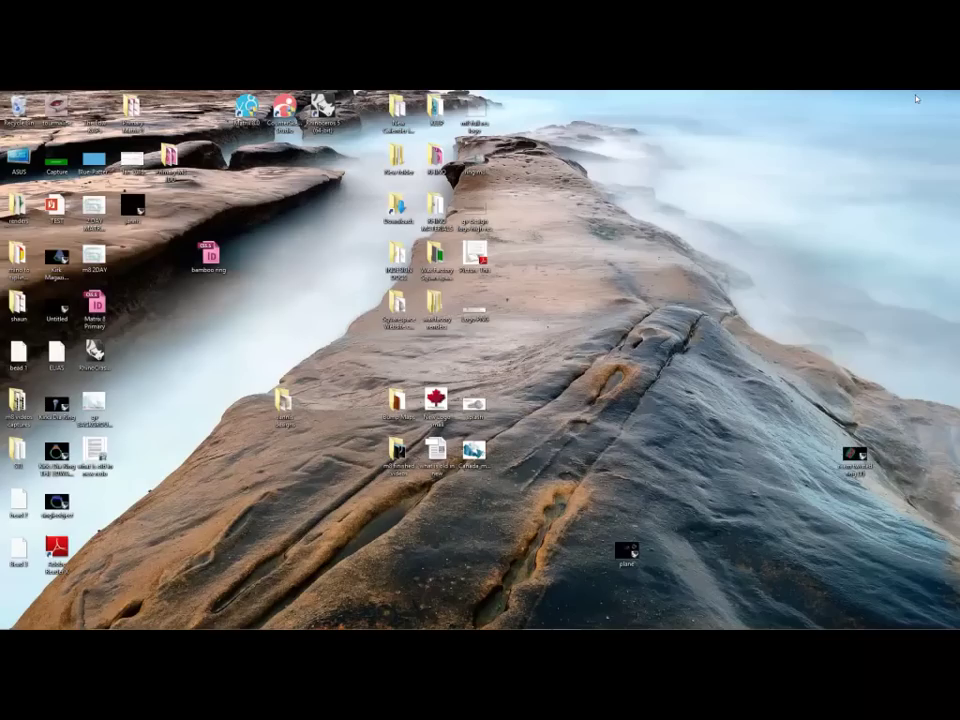
mouse_move(515, 627)
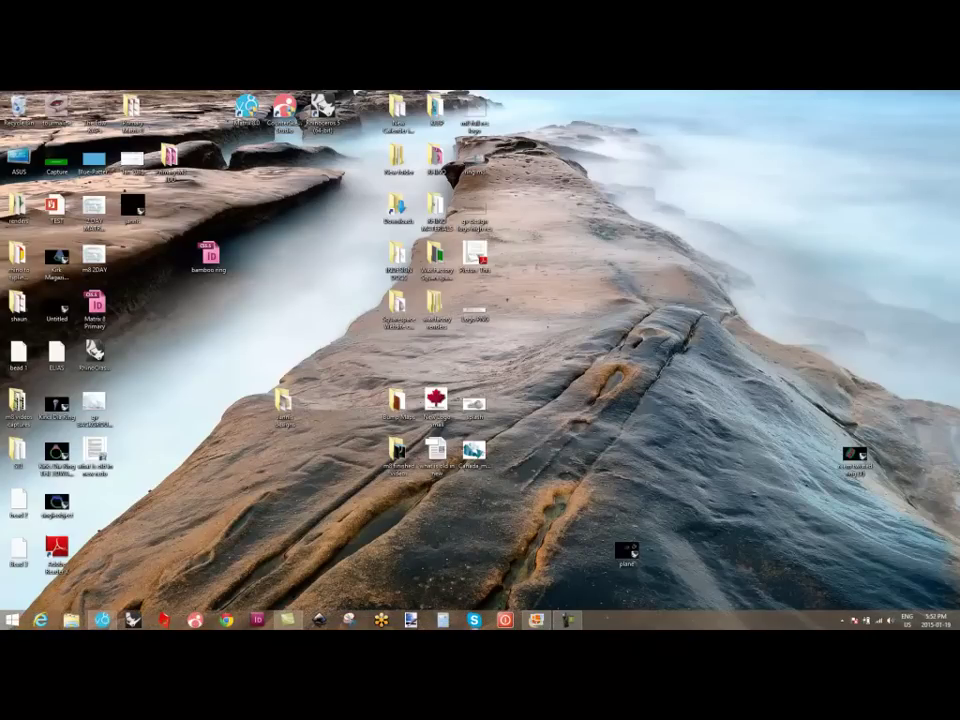
click(567, 620)
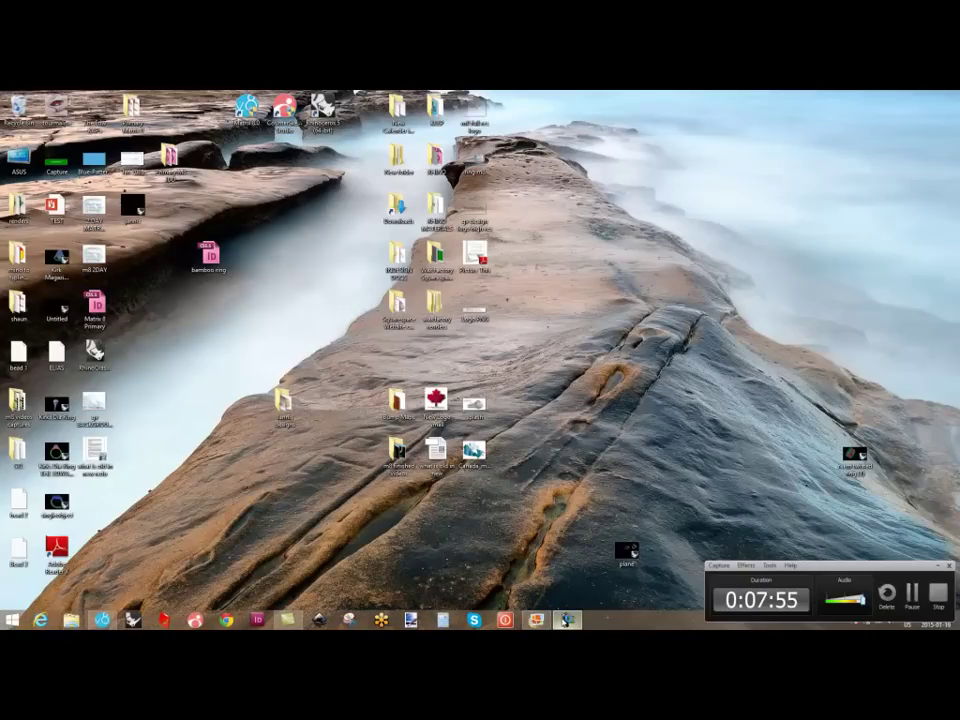